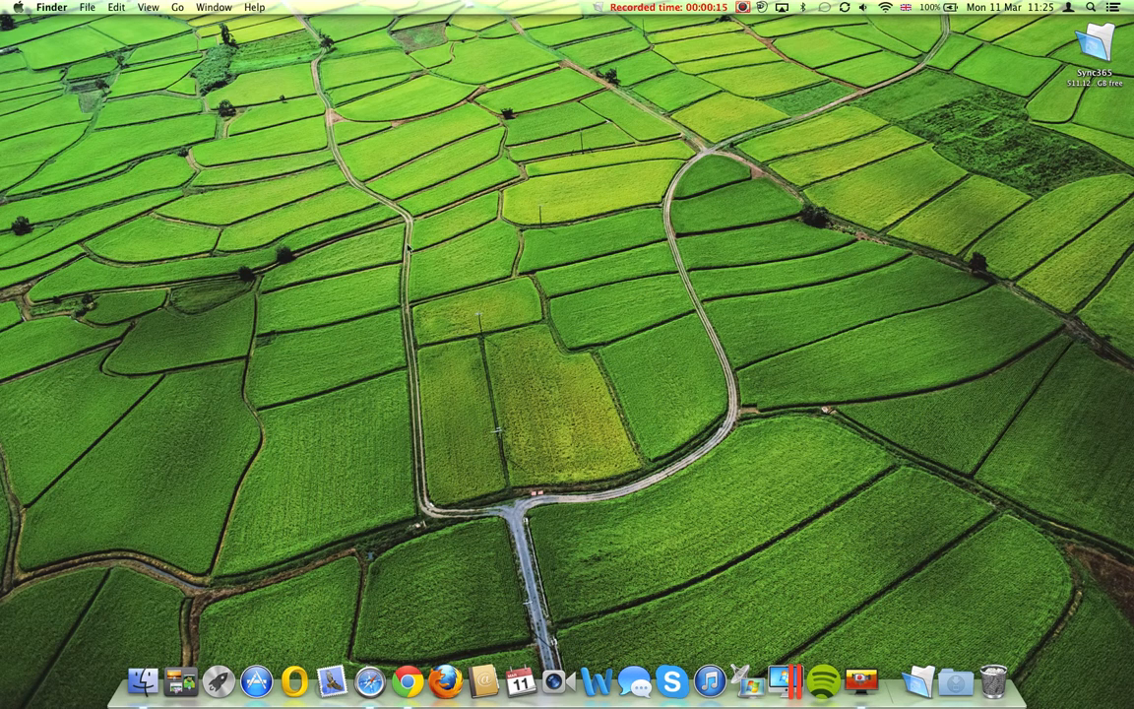
Open the Sync365 status window and view the Backup status log
left_click(1104, 49)
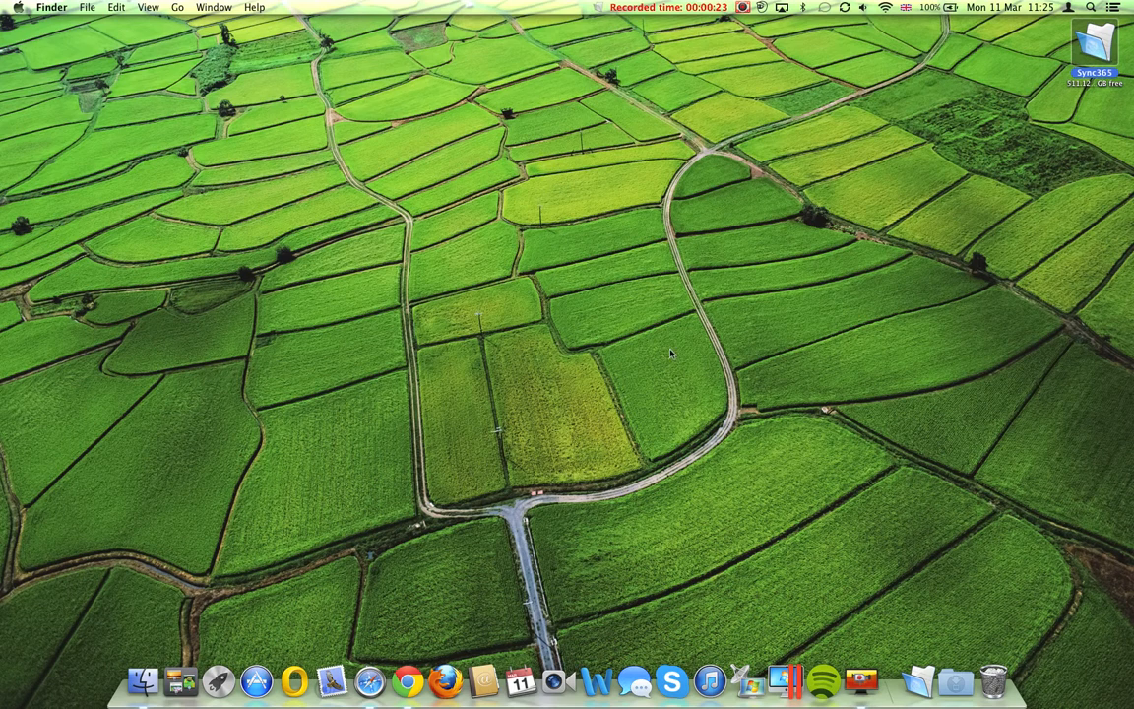
left_click(597, 8)
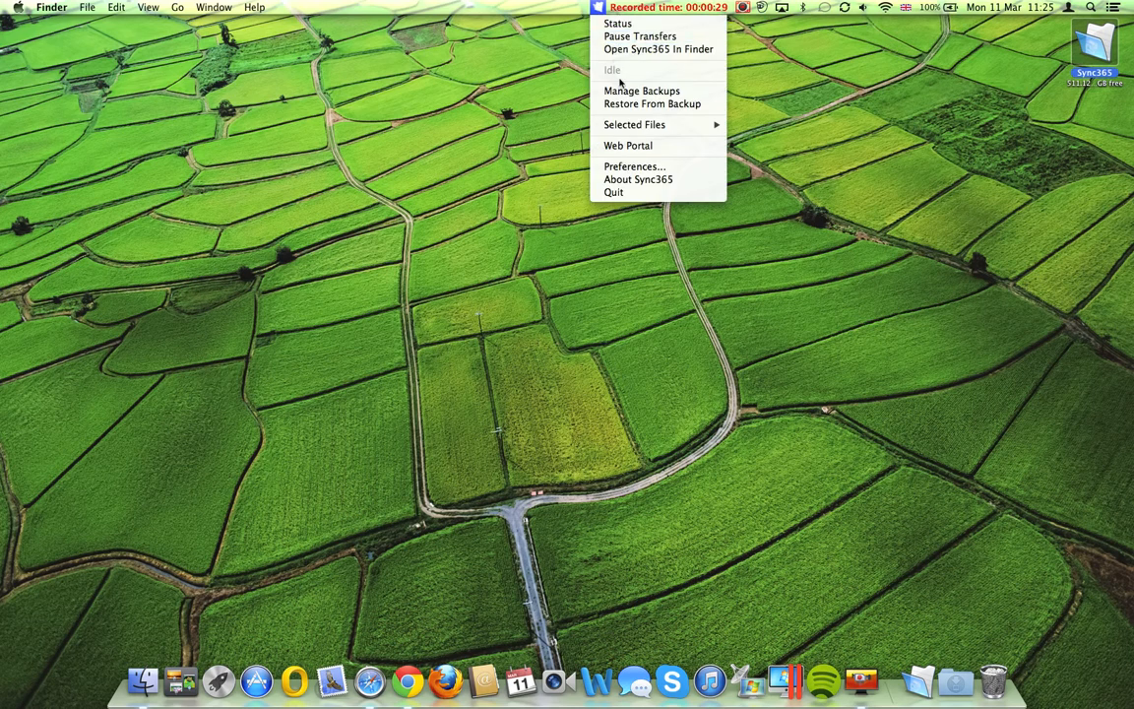
left_click(620, 23)
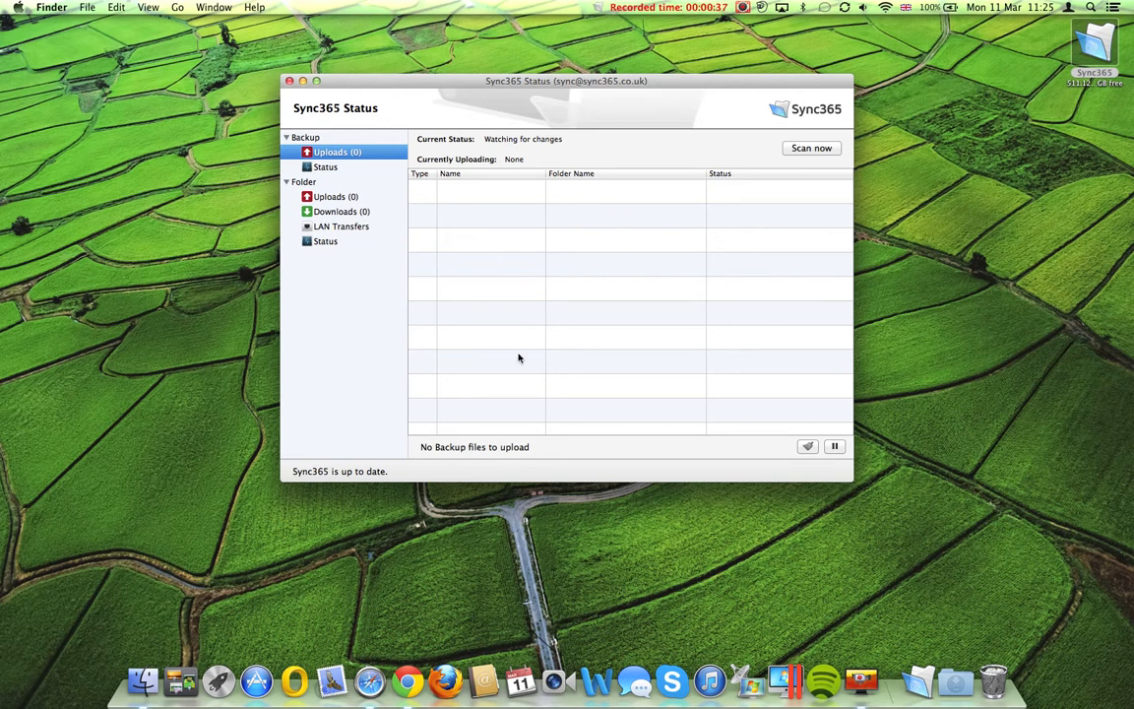
left_click(322, 170)
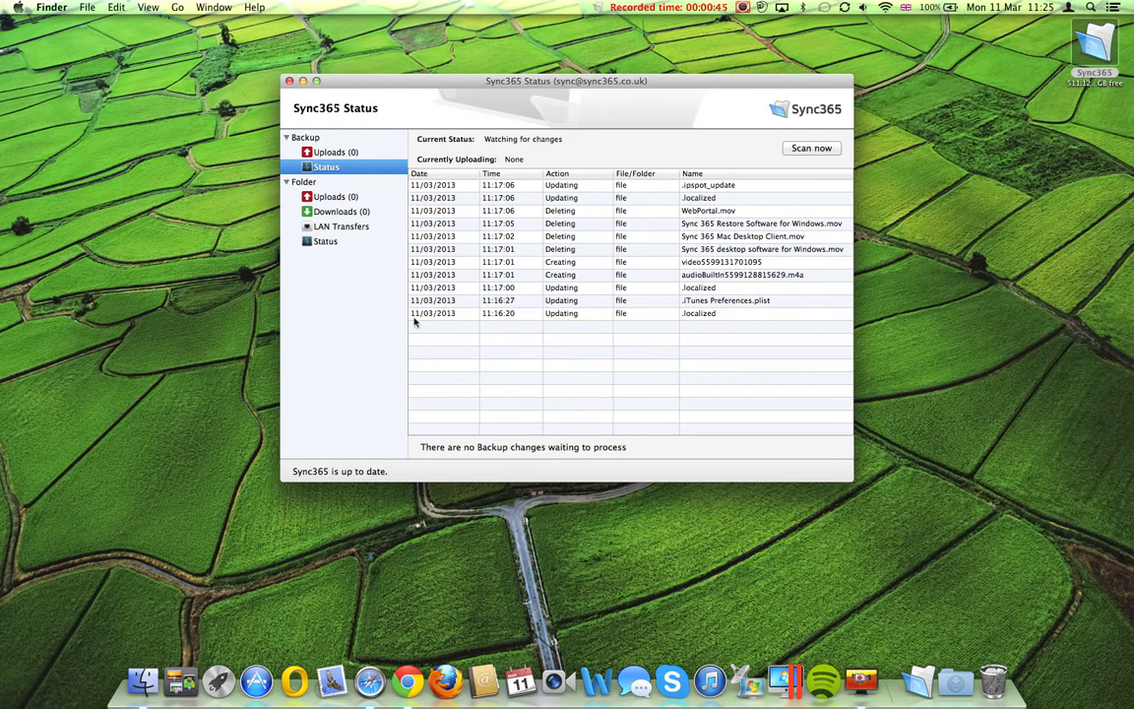
Review the Folder section's uploads, downloads, LAN transfers and status, and close the status window
left_click(327, 196)
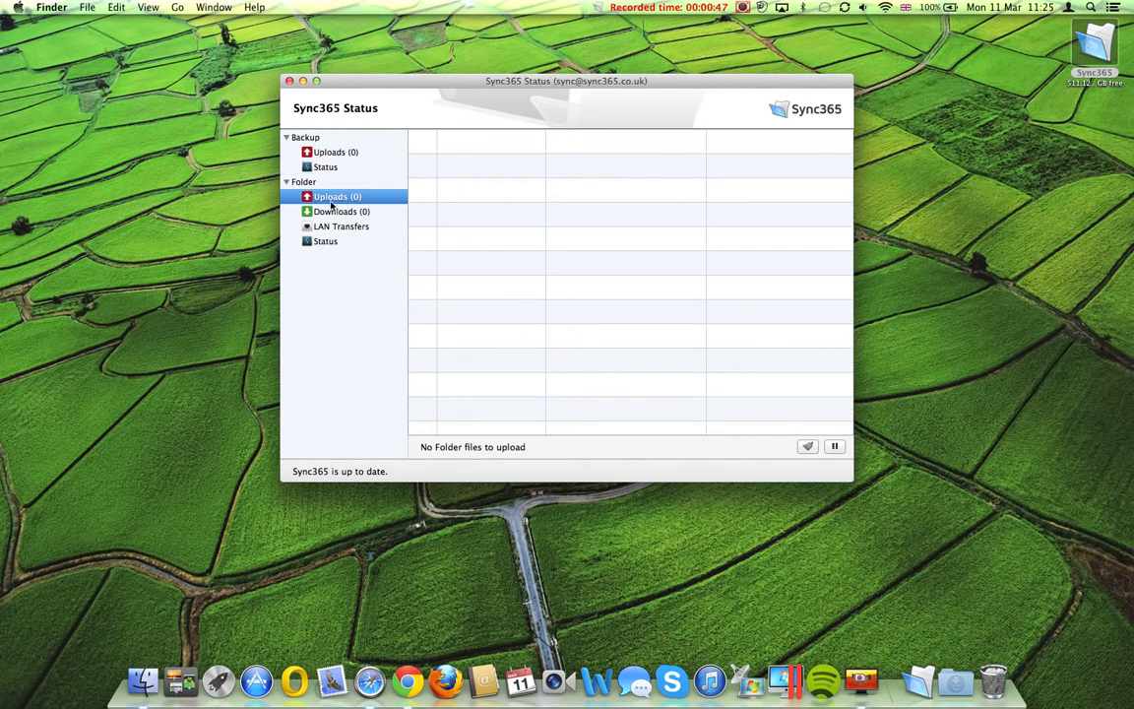
left_click(331, 210)
left_click(335, 226)
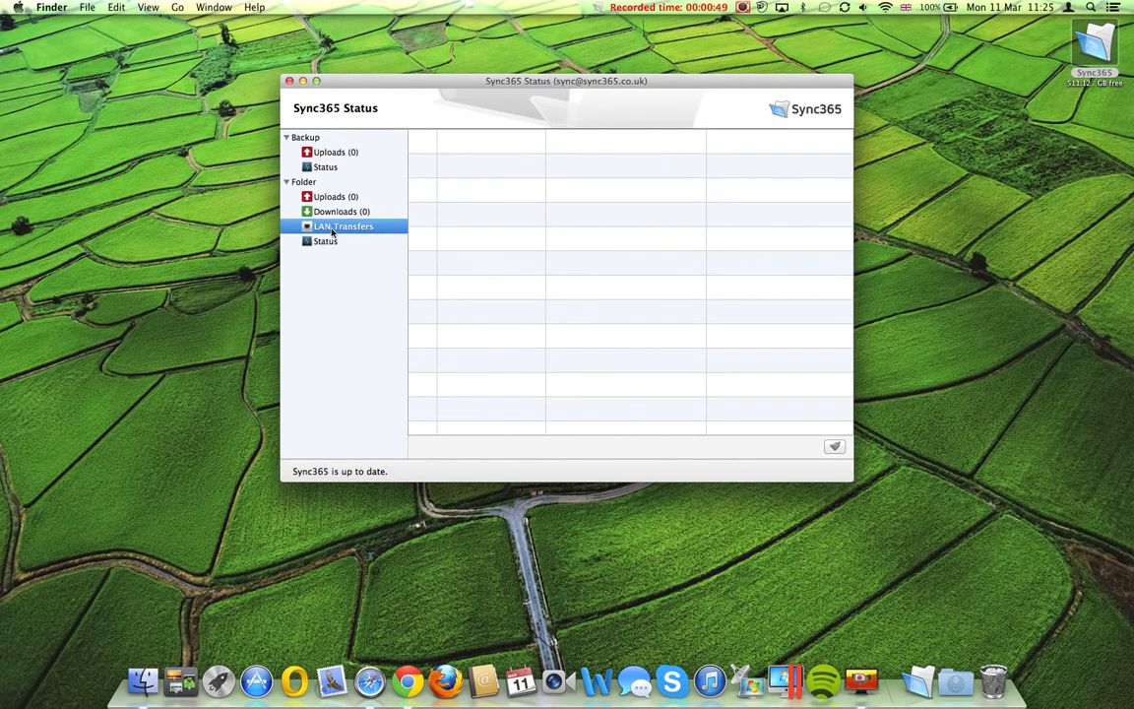
left_click(331, 242)
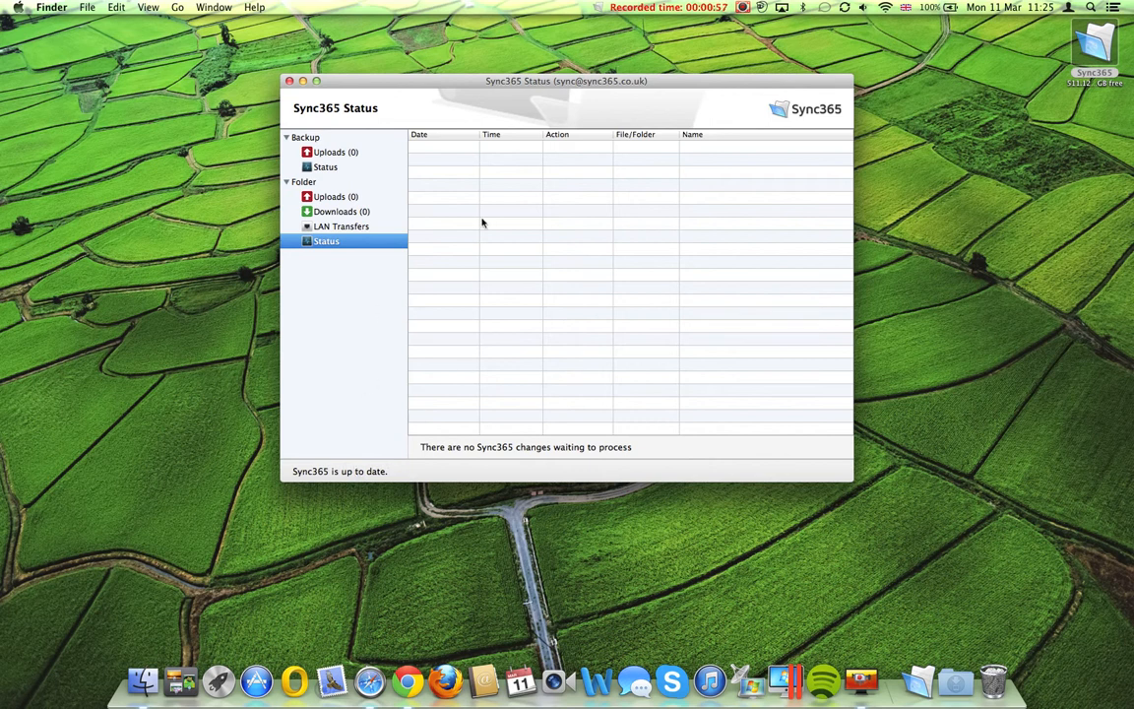
left_click(289, 82)
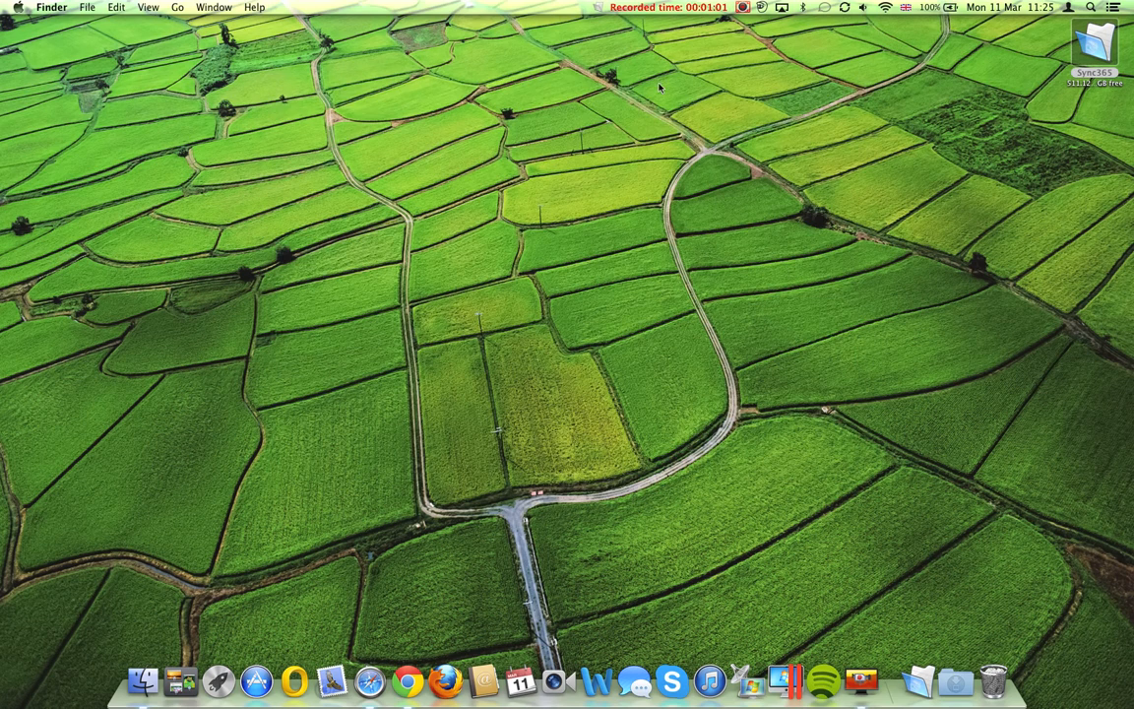
Pause the Sync365 transfers and resume them
left_click(597, 8)
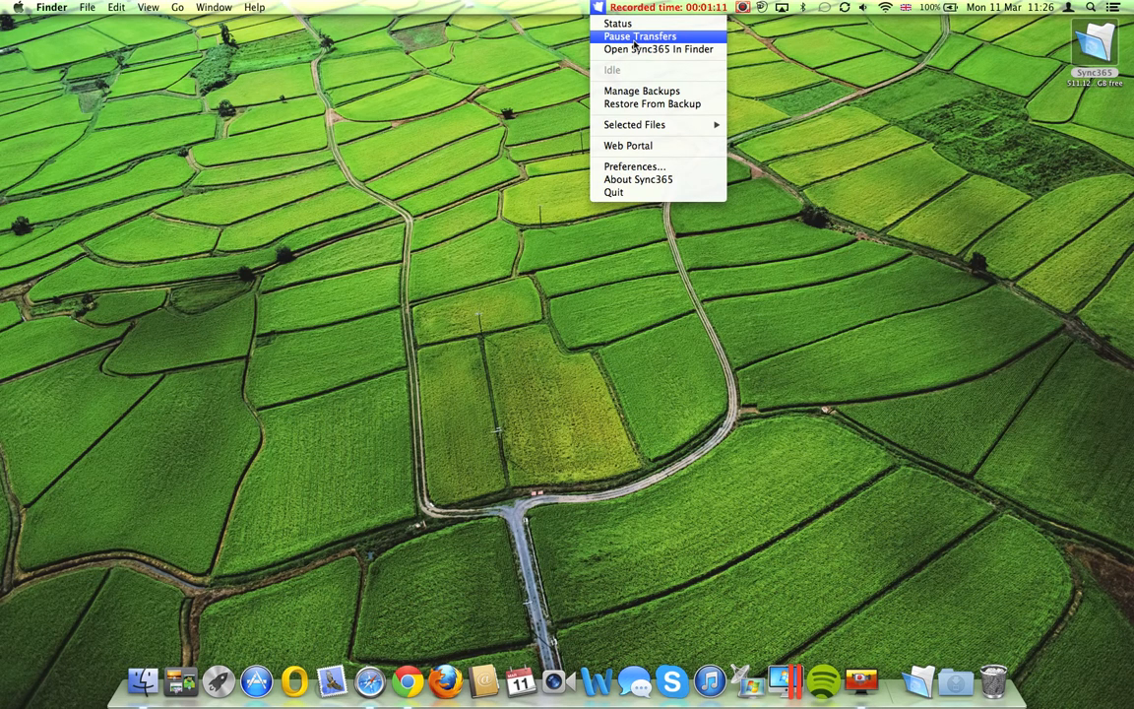
left_click(634, 39)
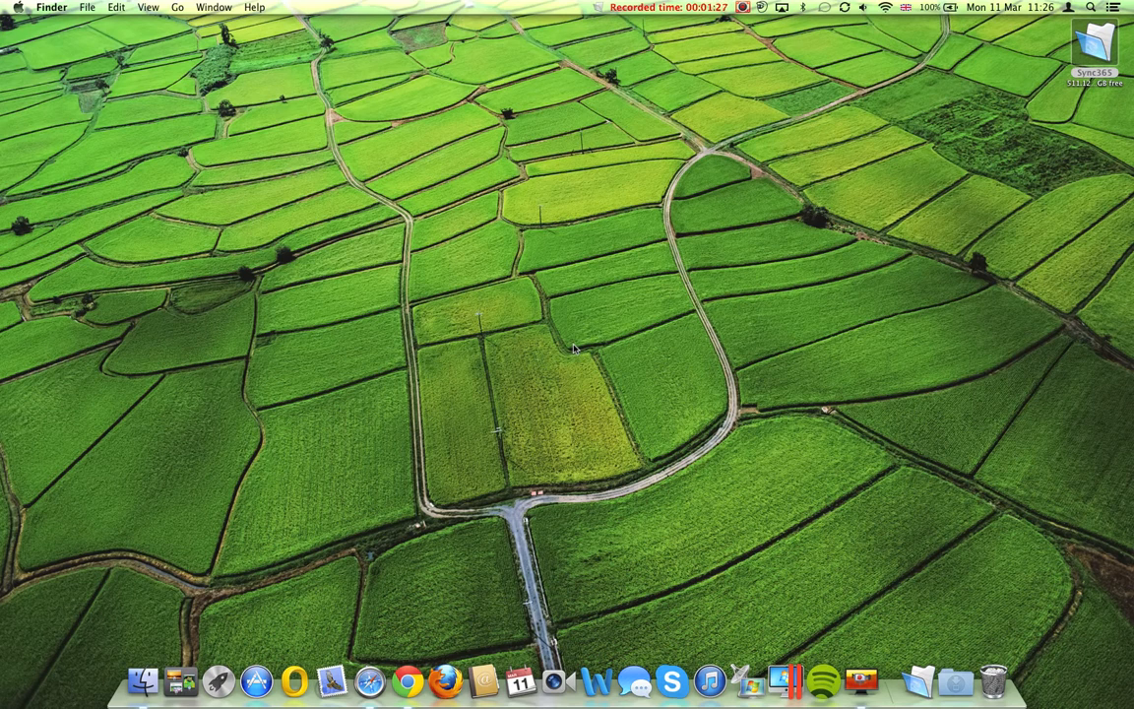
left_click(597, 7)
left_click(616, 36)
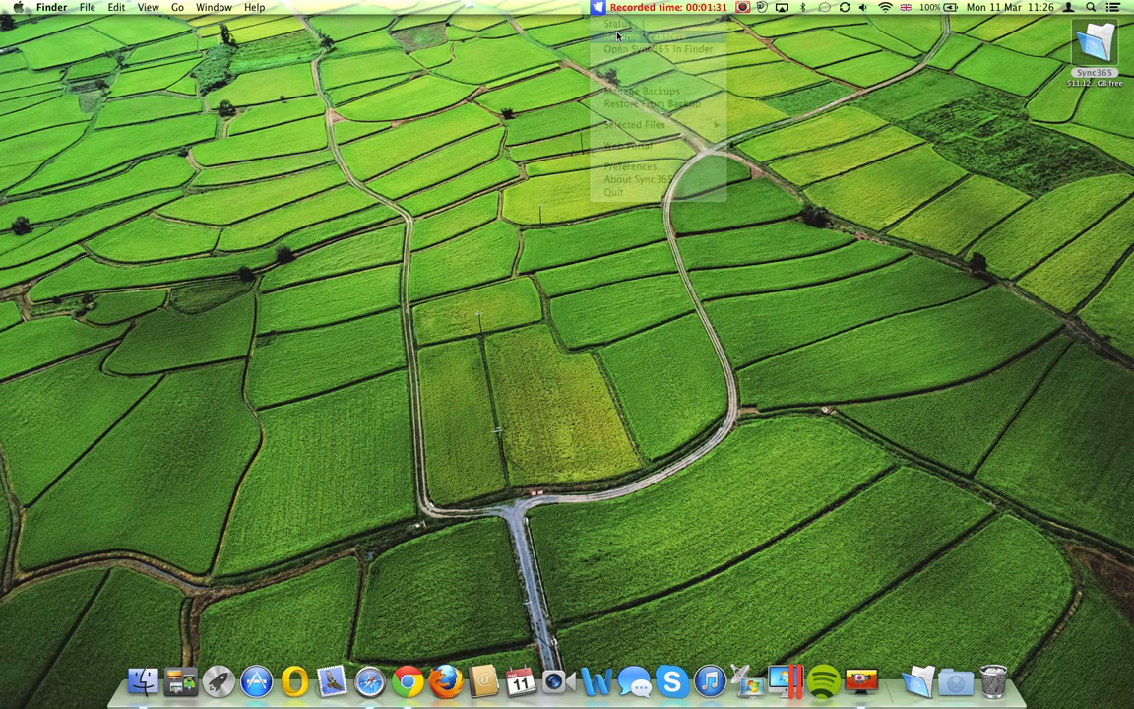
Open the Sync365 drive in Finder and look through the Accounts and Templates-Logos-Images folders
left_click(598, 9)
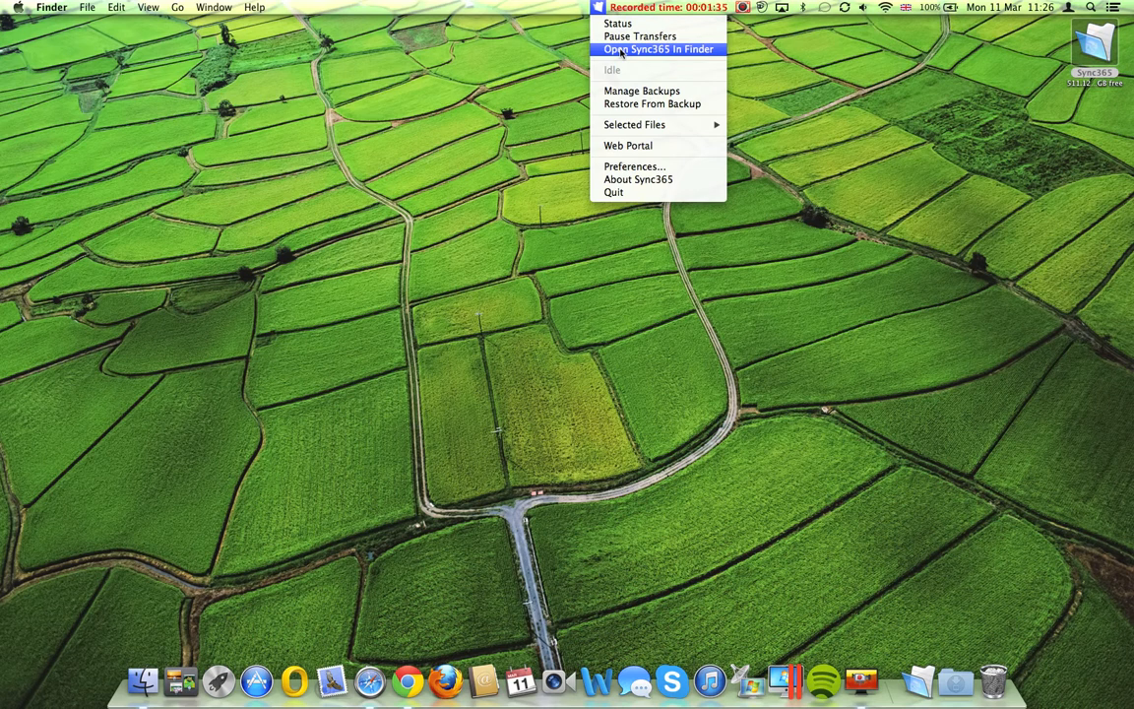
left_click(620, 50)
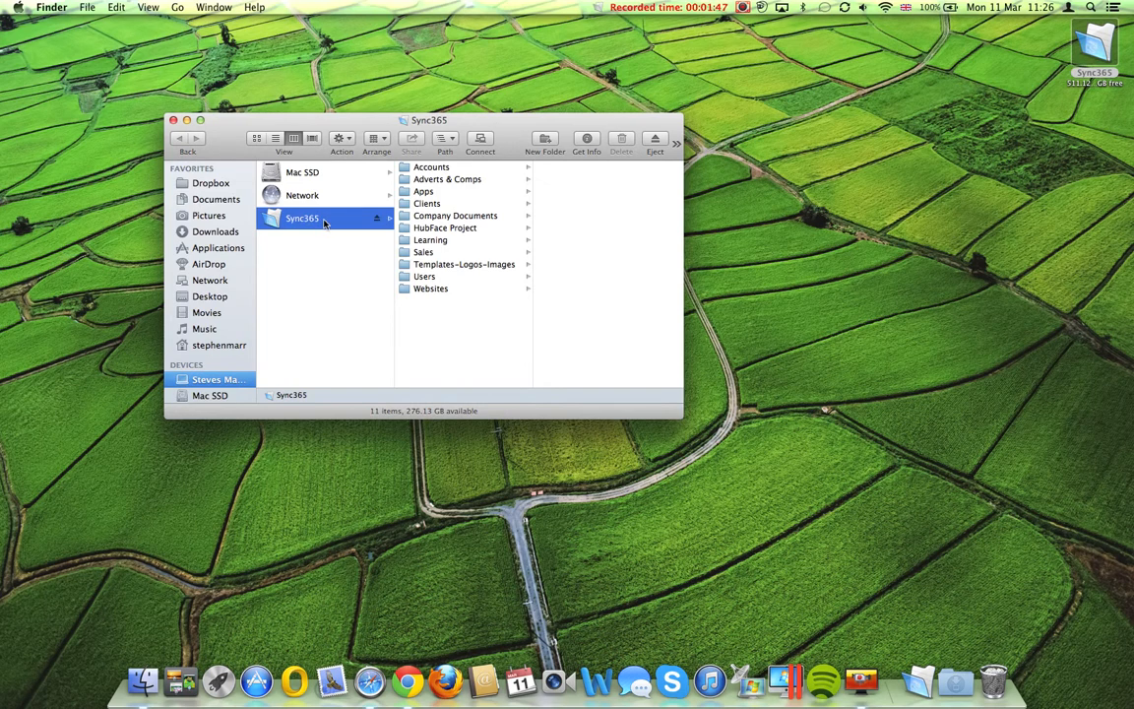
left_click(423, 168)
left_click(426, 264)
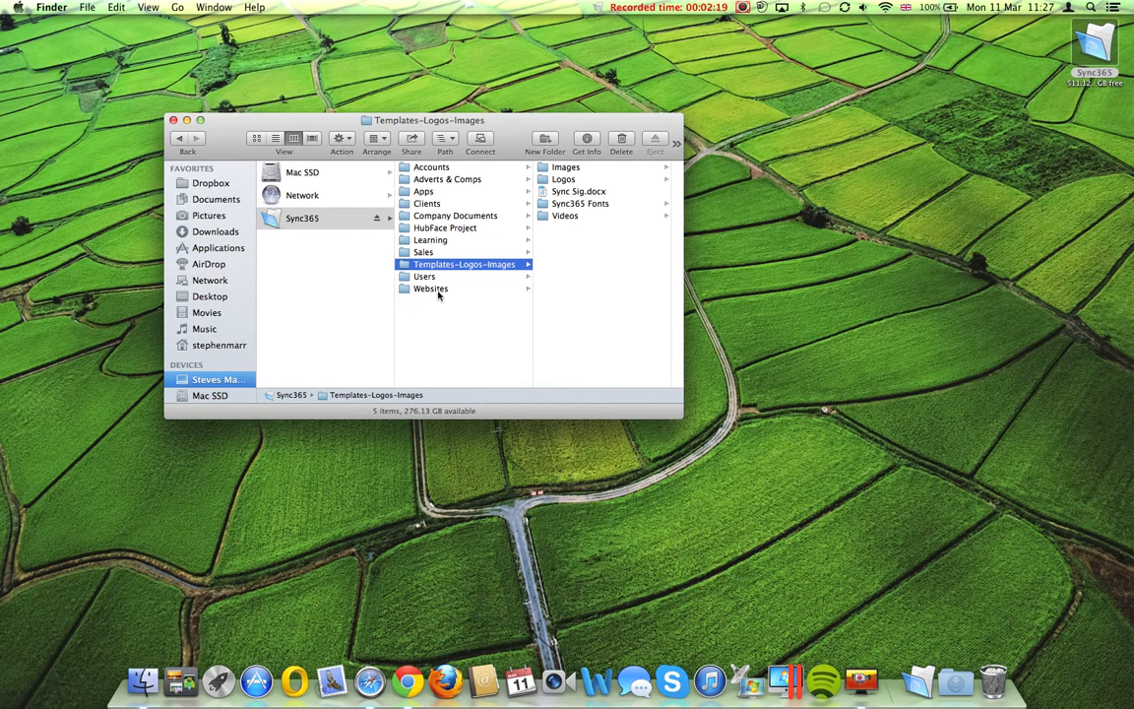
left_click(301, 220)
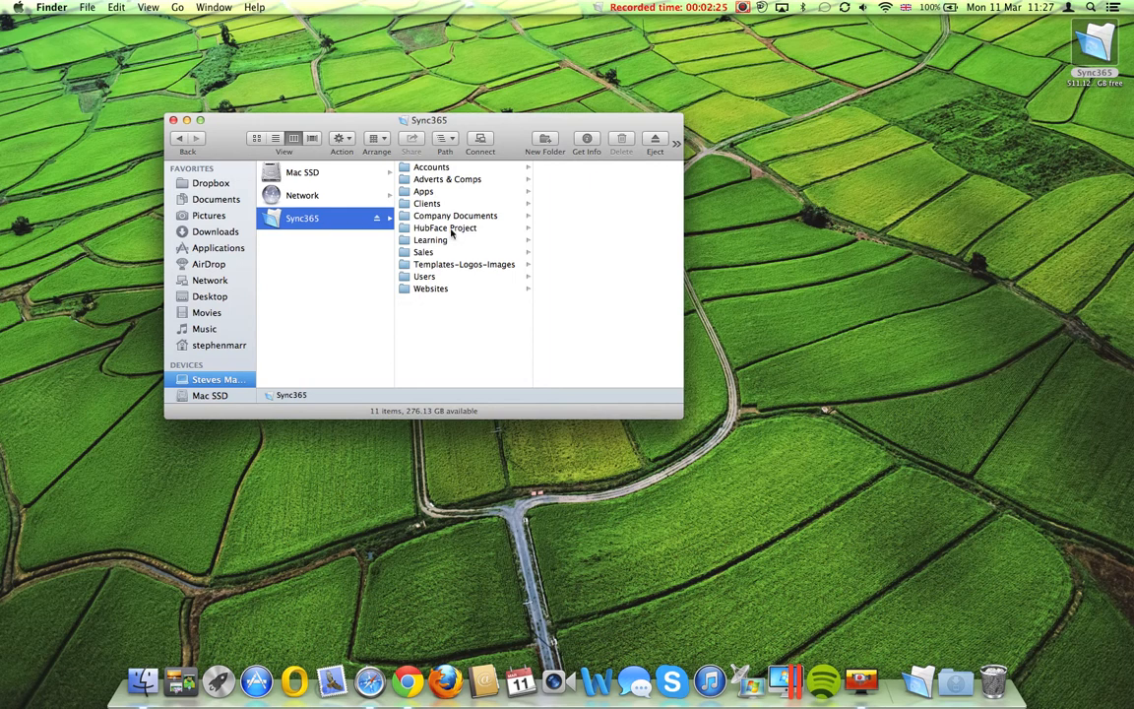
Select the Sales folder and try to open Sync365's Share option for it
left_click(418, 253)
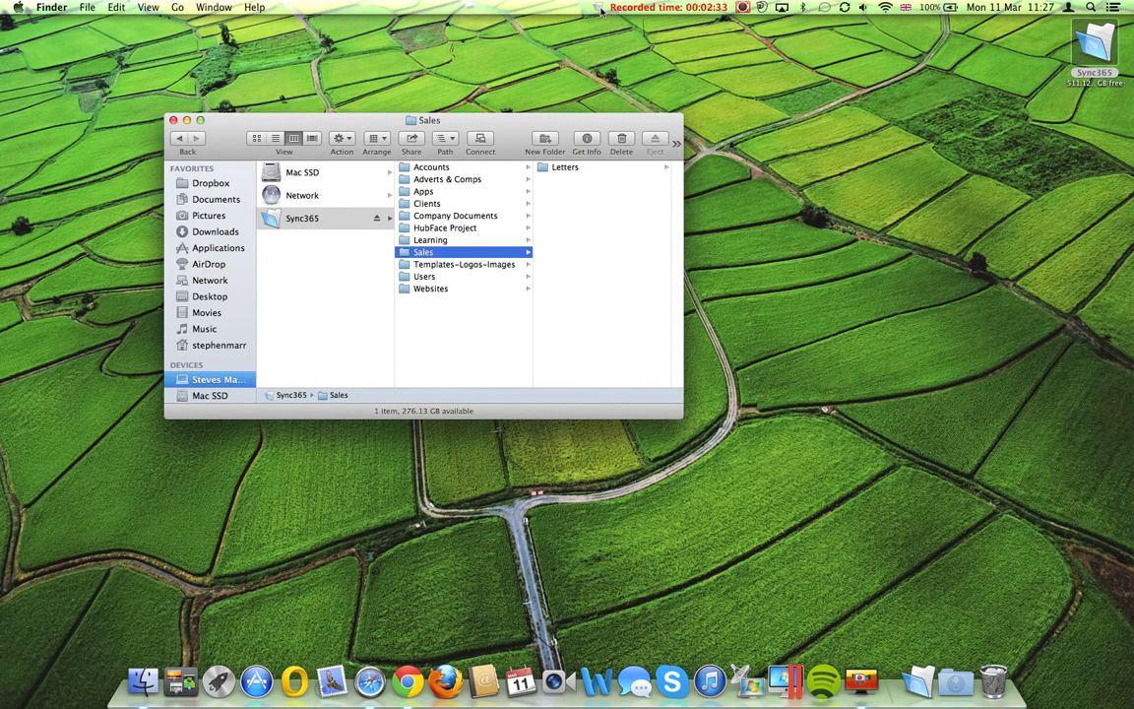
right_click(435, 257)
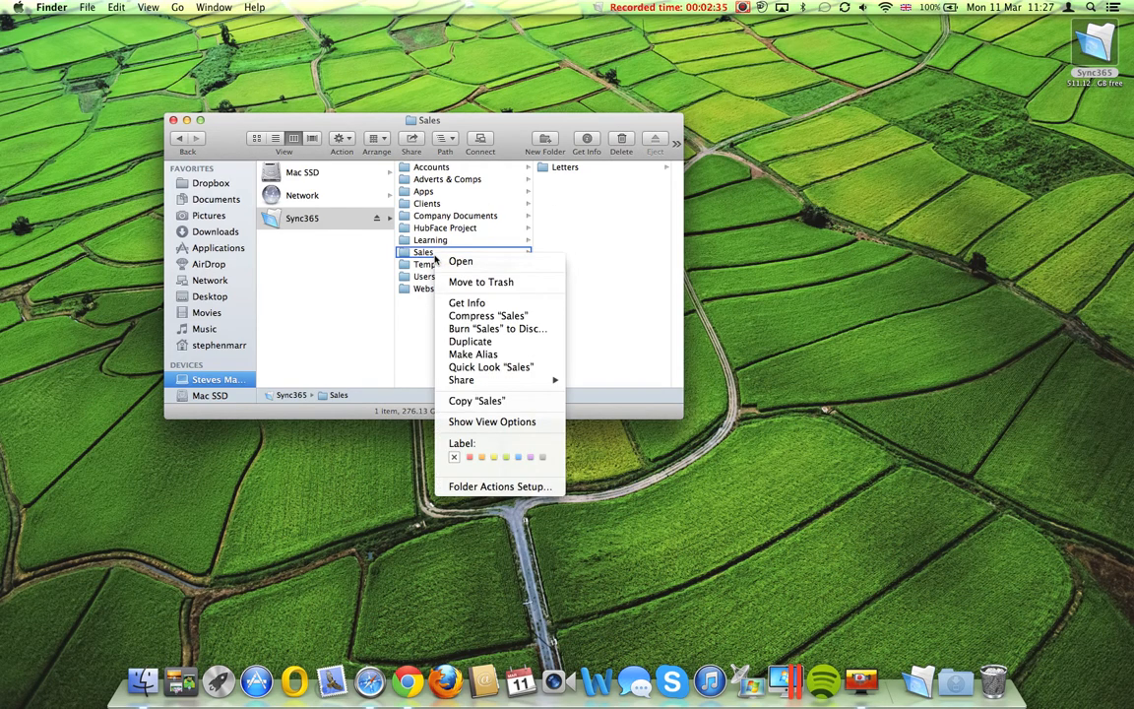
left_click(421, 256)
left_click(598, 7)
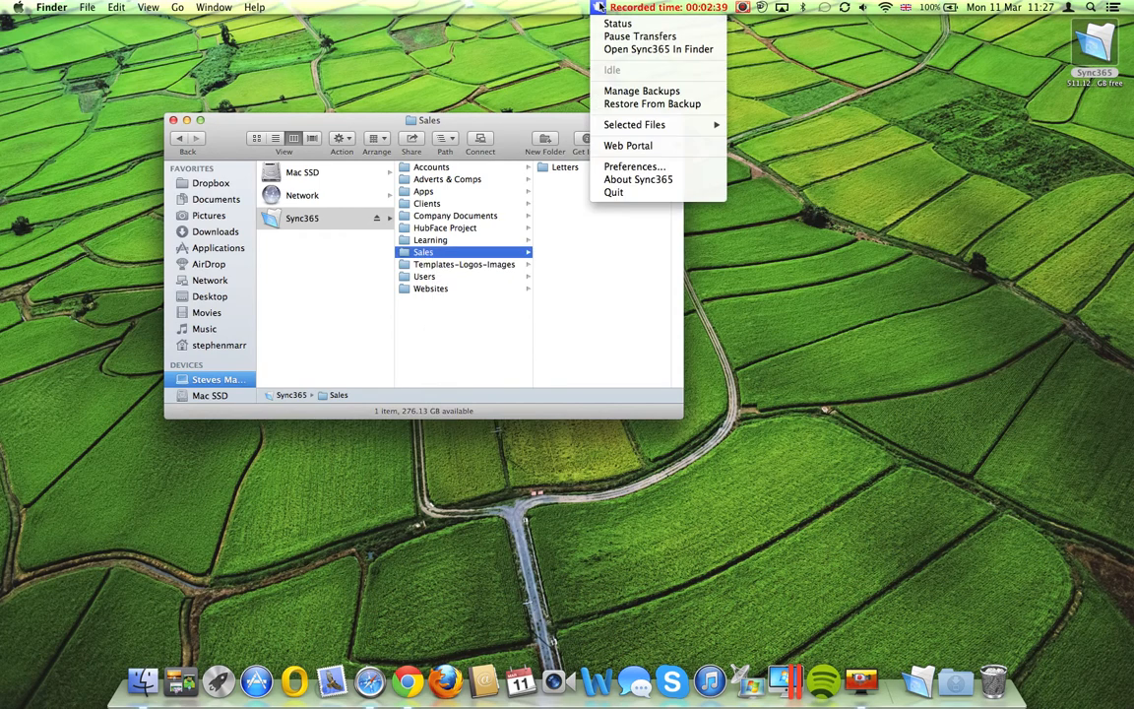
mouse_move(635, 125)
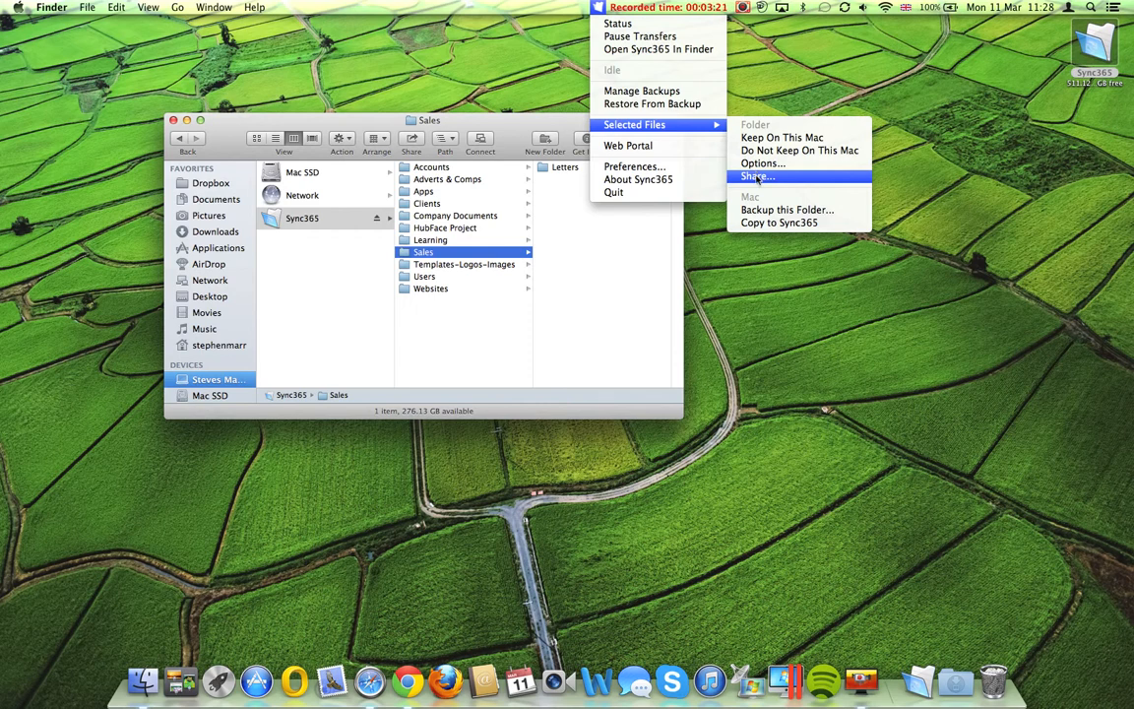
left_click(755, 178)
left_click(618, 240)
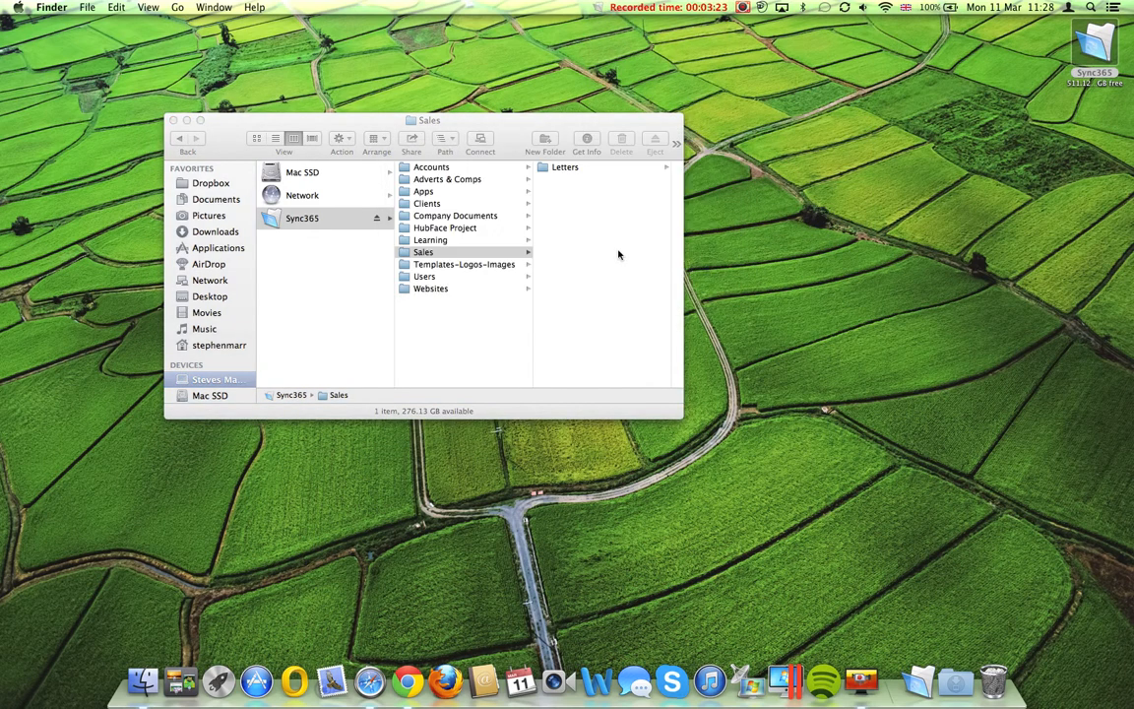
Select Intro Letter.pdf in the Letters folder under Sales and open the Sync365 sharing dialog for it
left_click(554, 168)
left_click(554, 169)
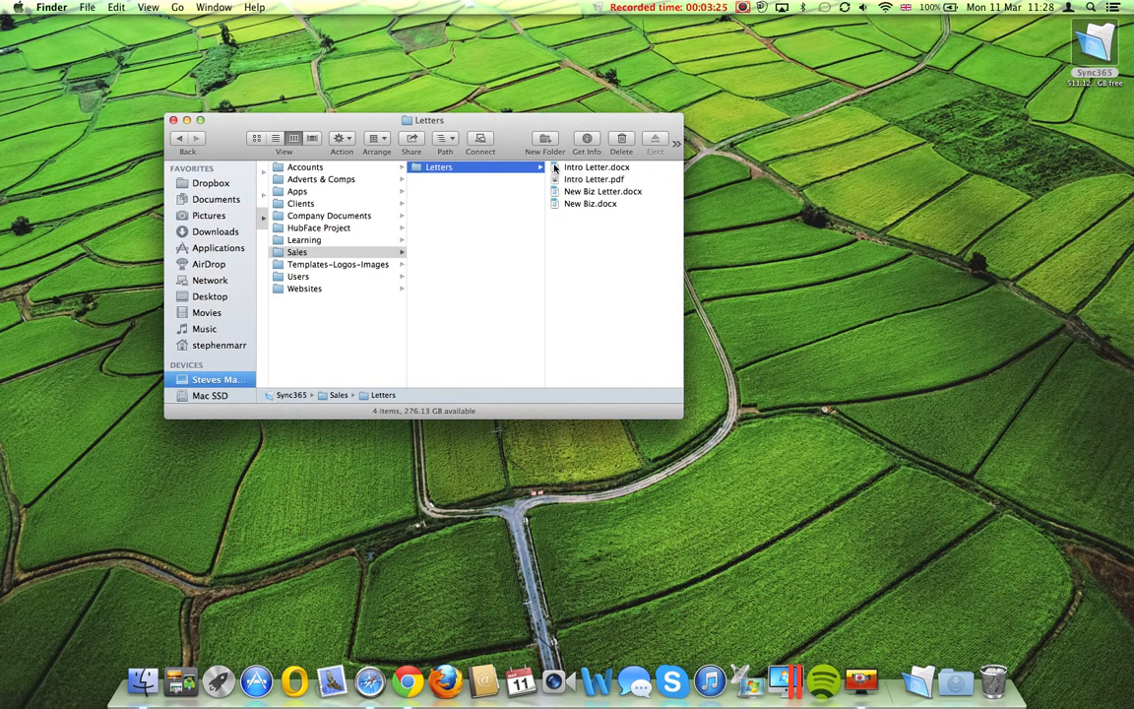
left_click(566, 181)
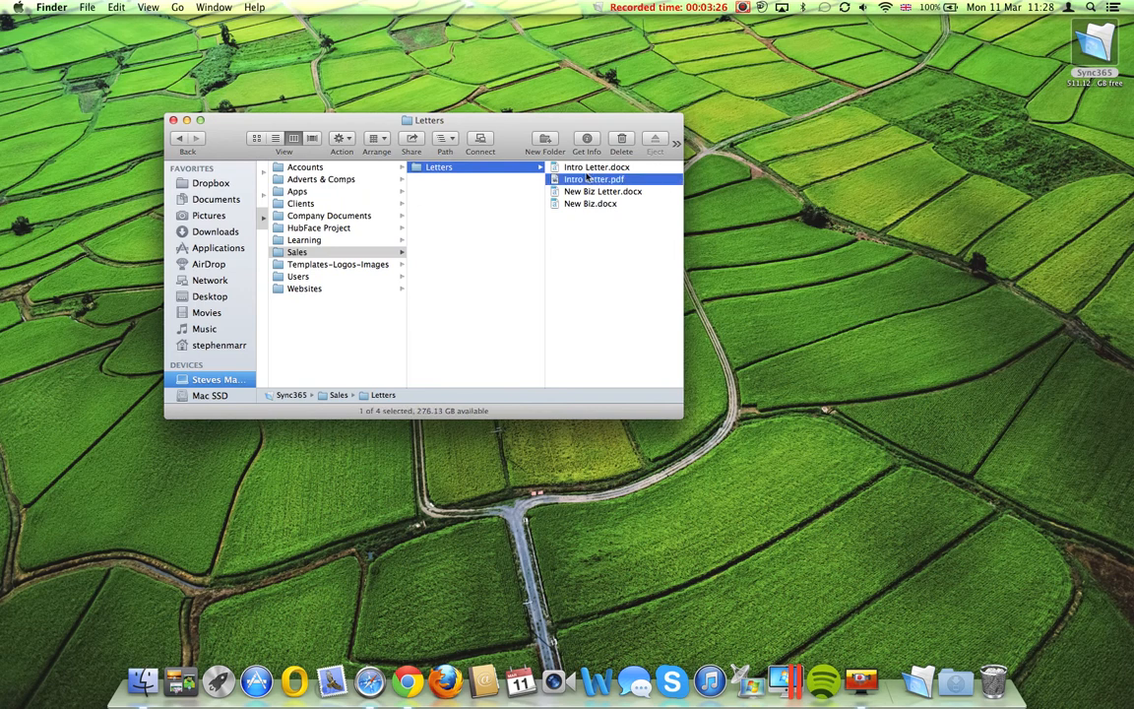
left_click(598, 6)
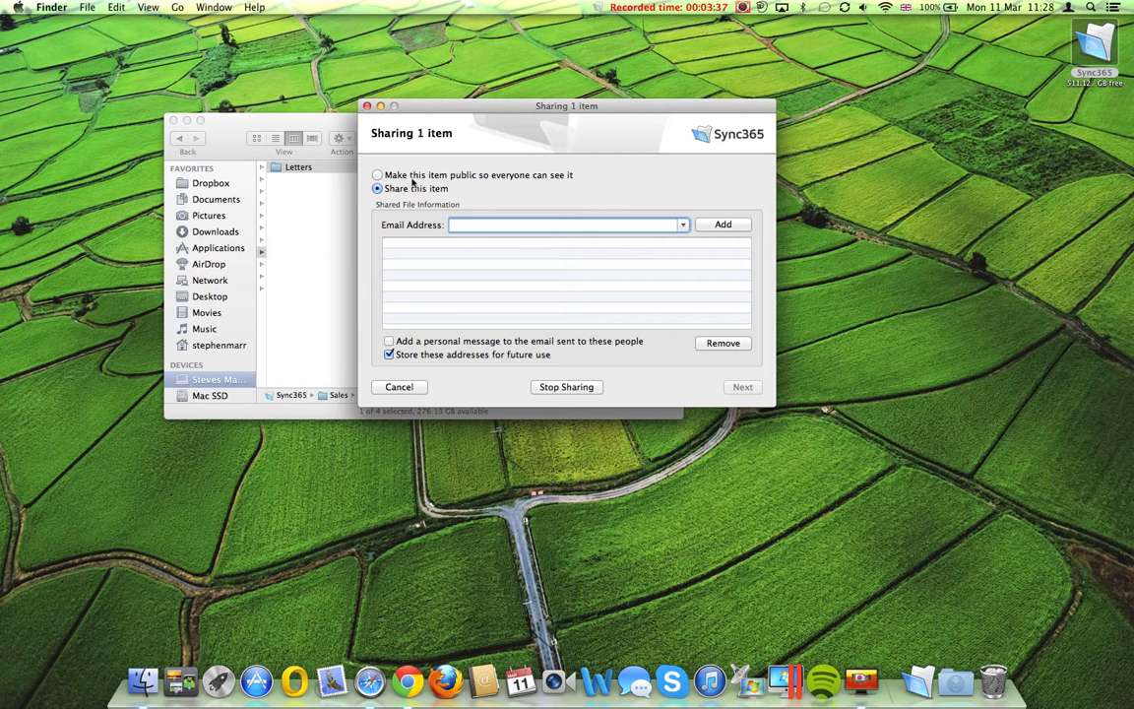
Switch to Chrome, dismissing the sharing dialog, and log out of the Sync365 web portal
left_click(408, 679)
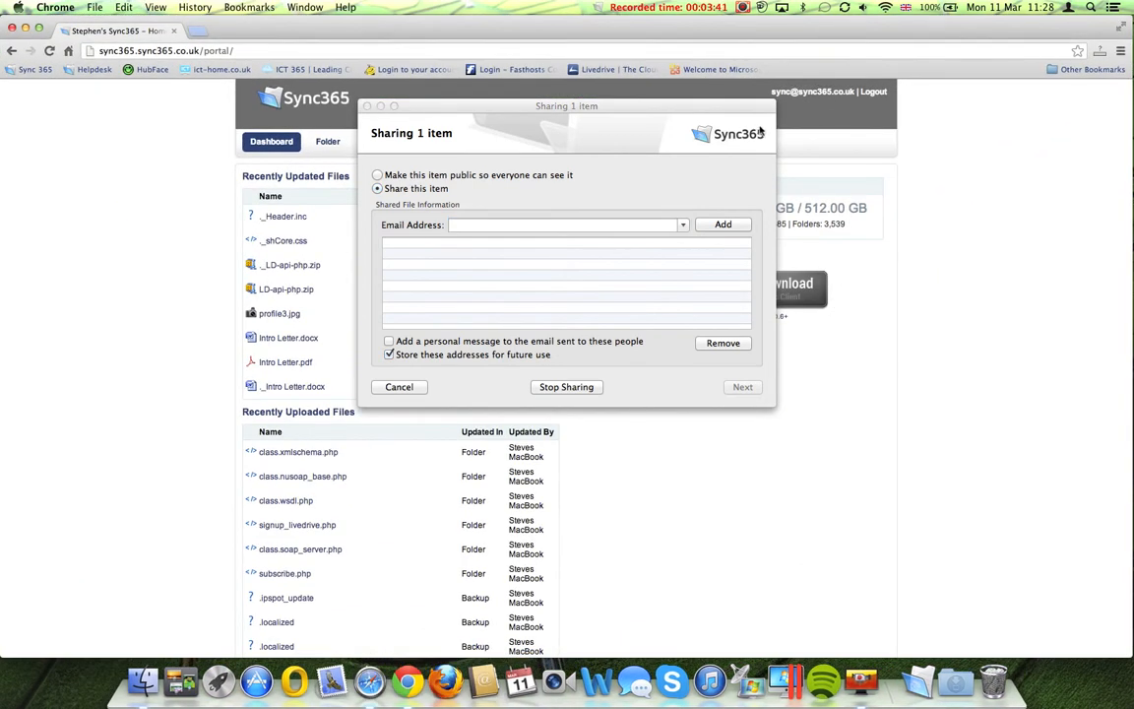
left_click(367, 107)
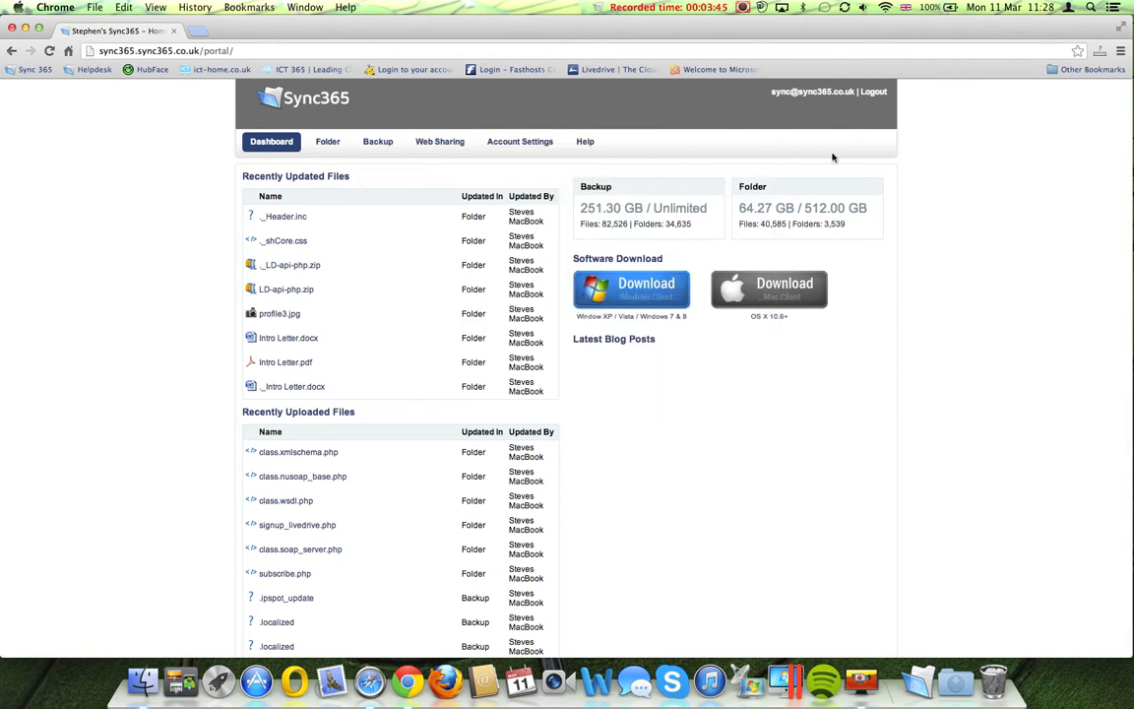
left_click(873, 92)
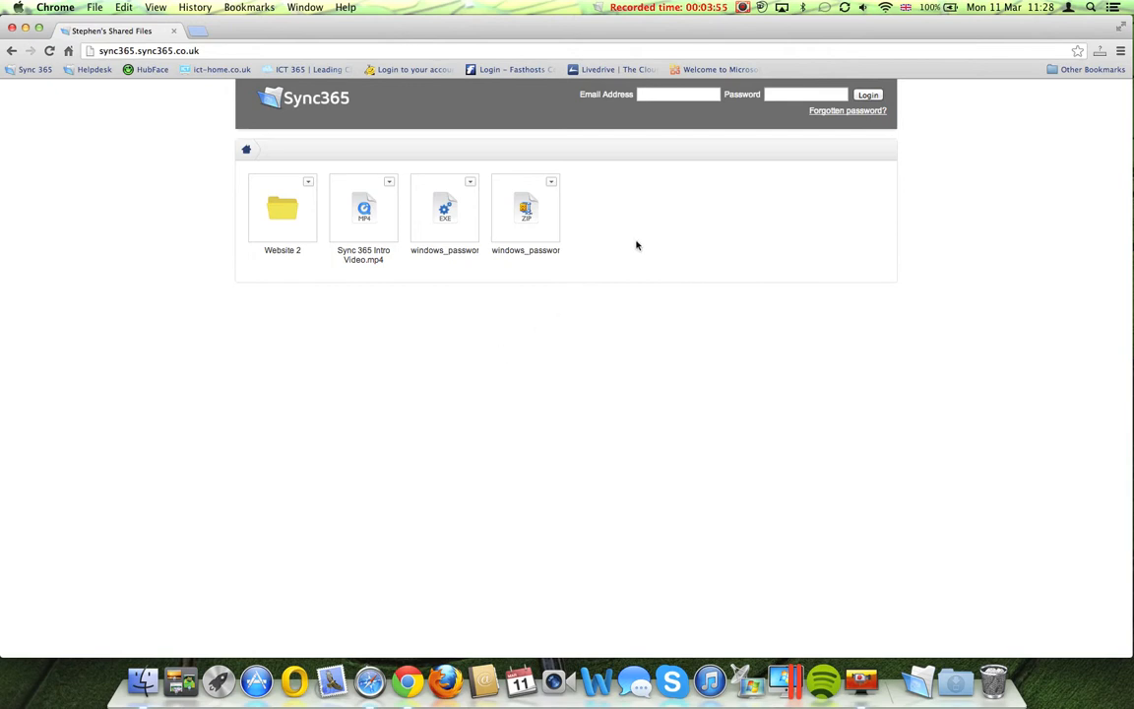
Examine the public shared files page's address and the Website 2 folder's options, and minimise the browser window
left_click(154, 51)
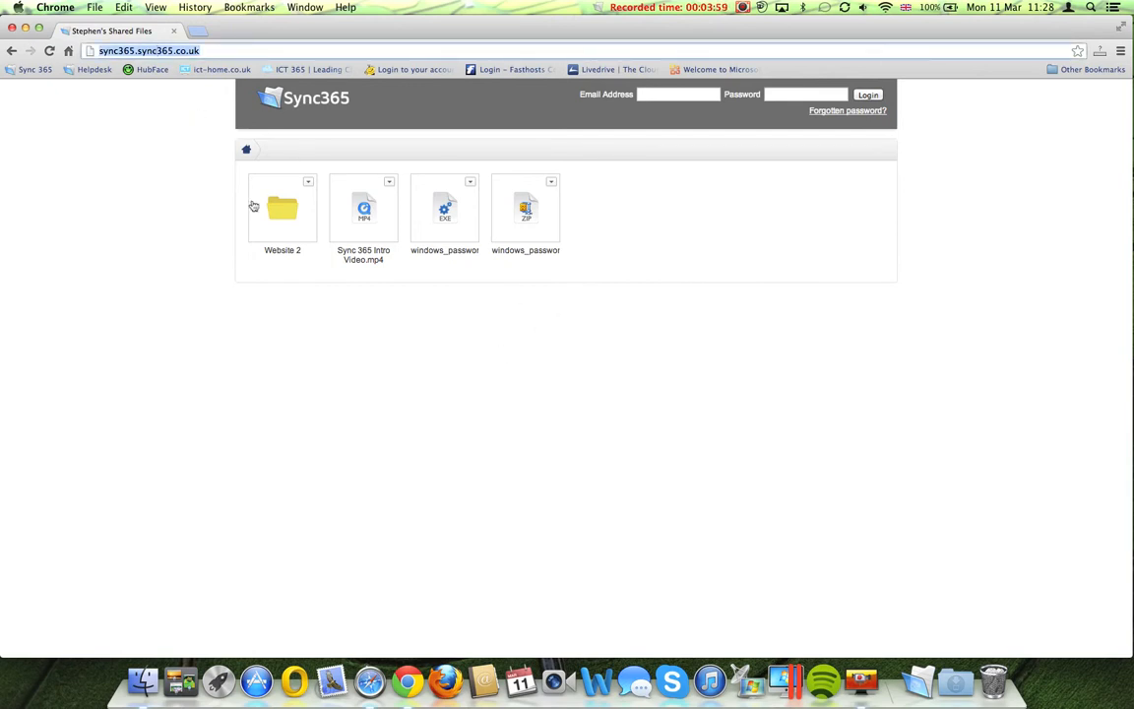
left_click(308, 183)
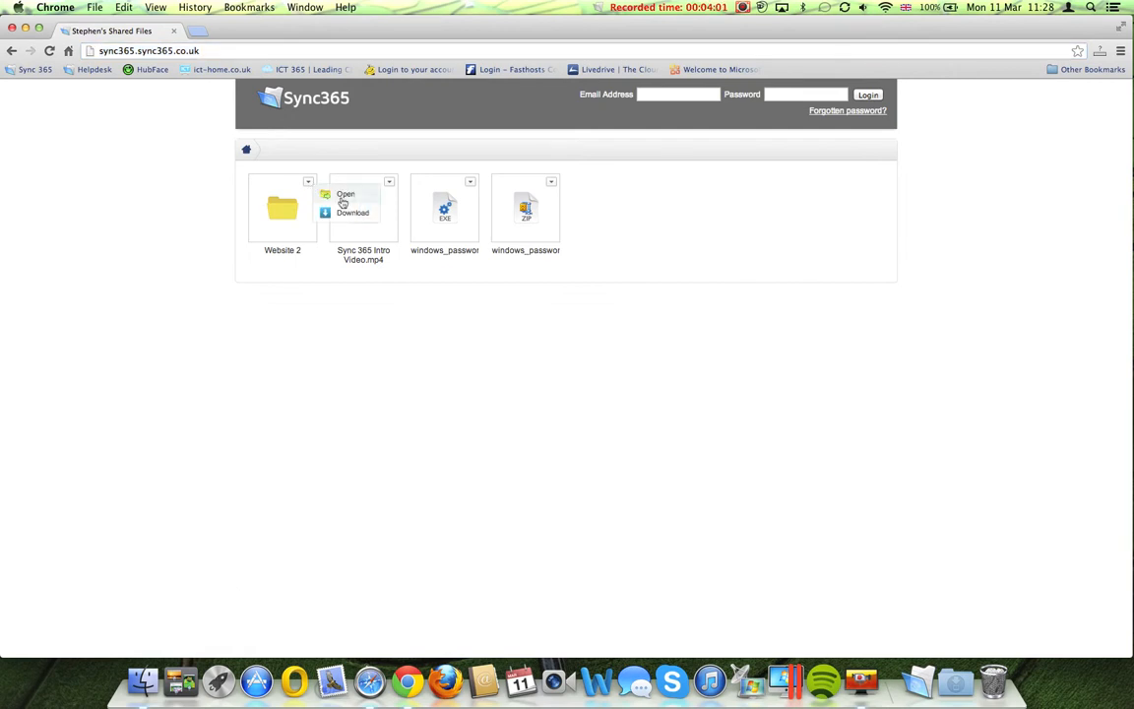
left_click(461, 537)
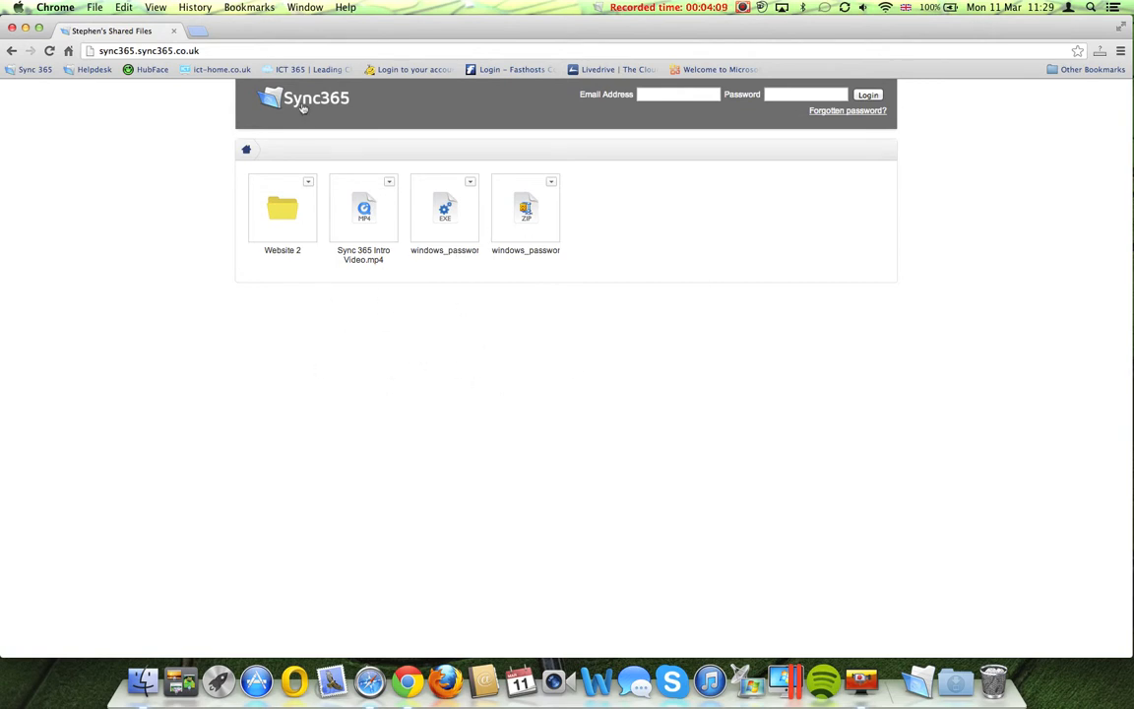
left_click(25, 27)
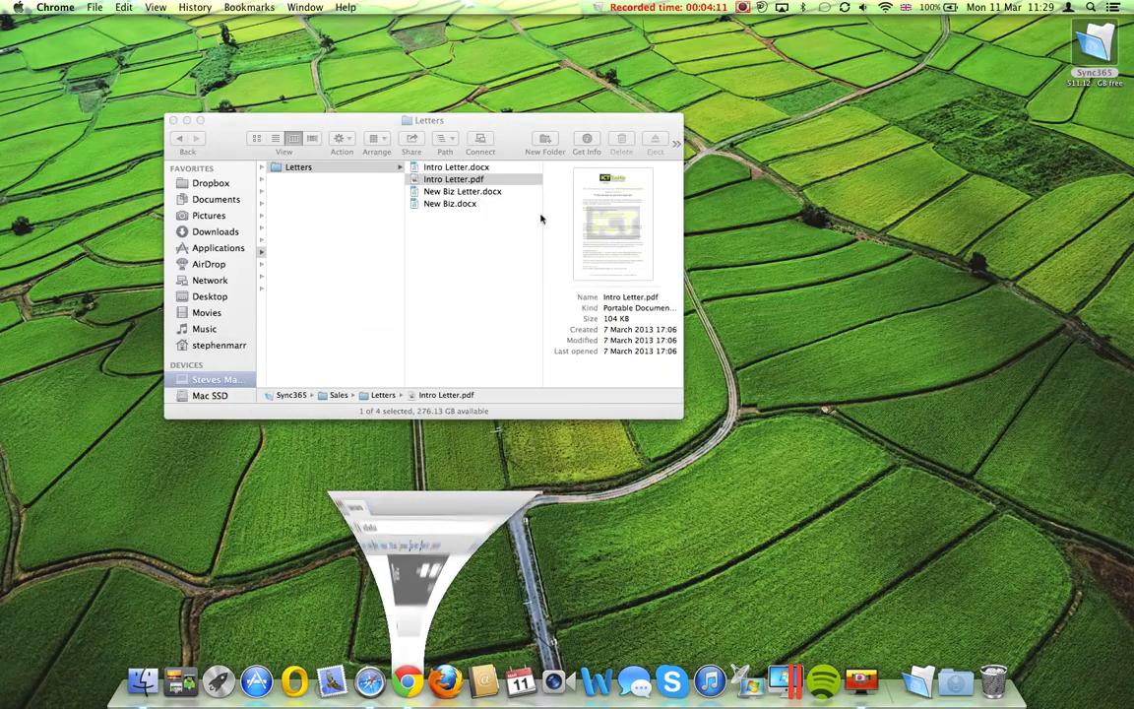
Reopen the sharing dialog for Intro Letter.pdf, review its email address and personal message options, and cancel it
left_click(598, 8)
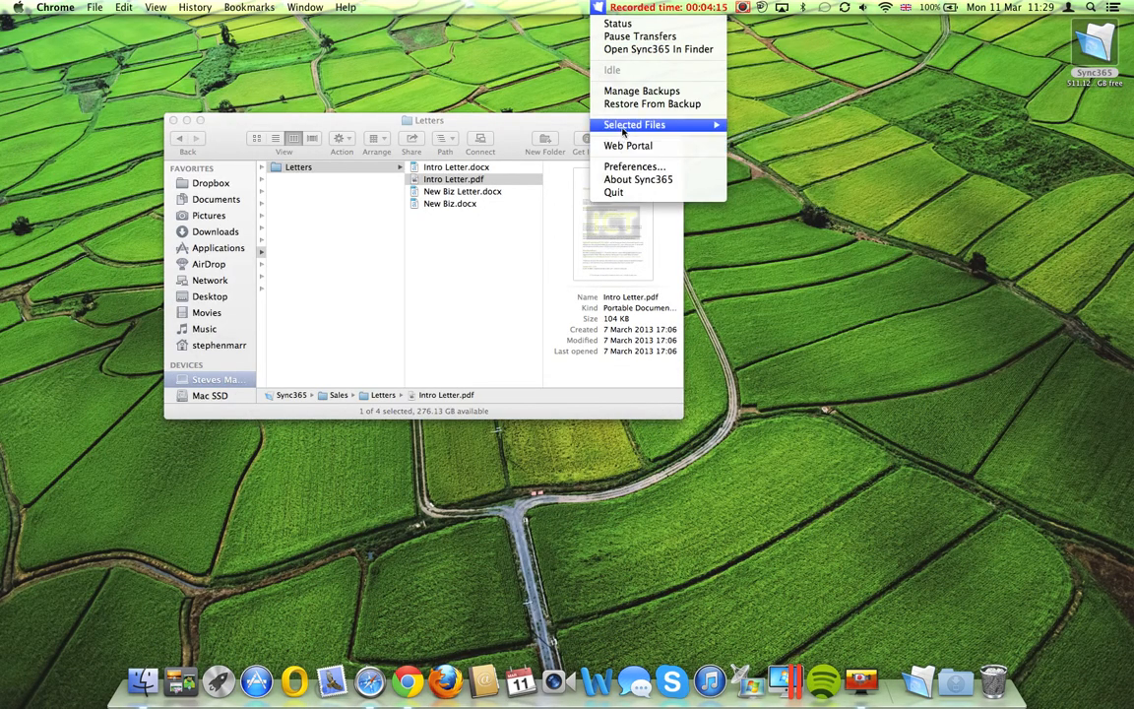
mouse_move(630, 125)
left_click(759, 174)
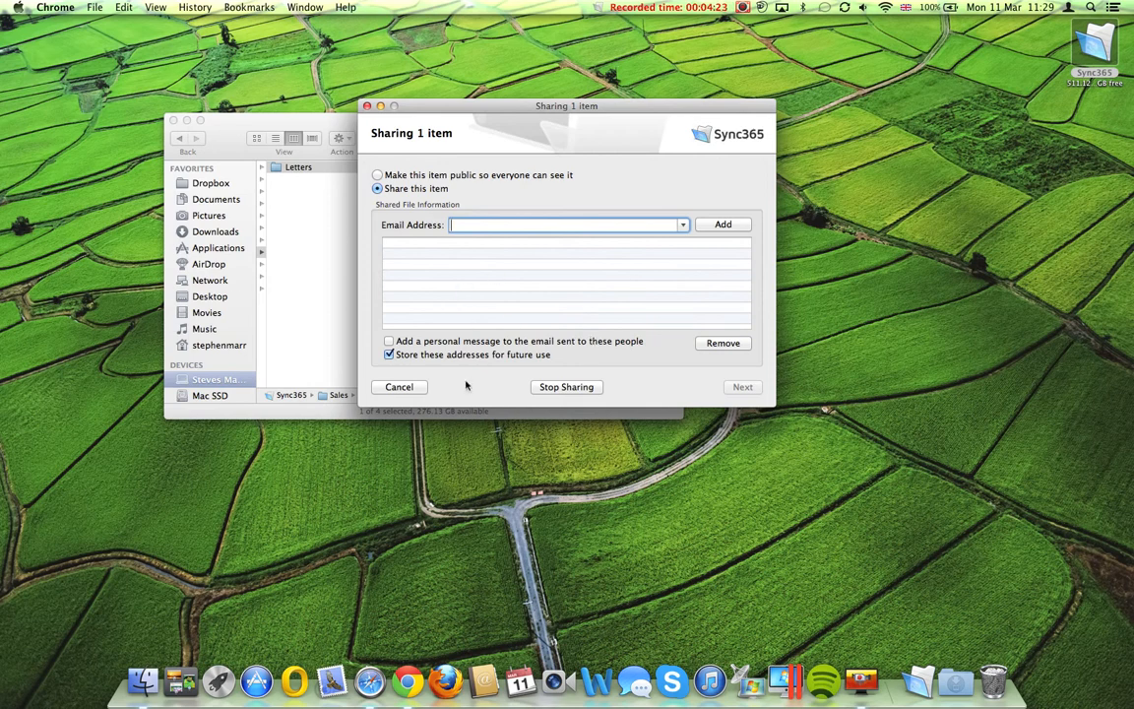
left_click(390, 342)
left_click(388, 341)
key("Tab")
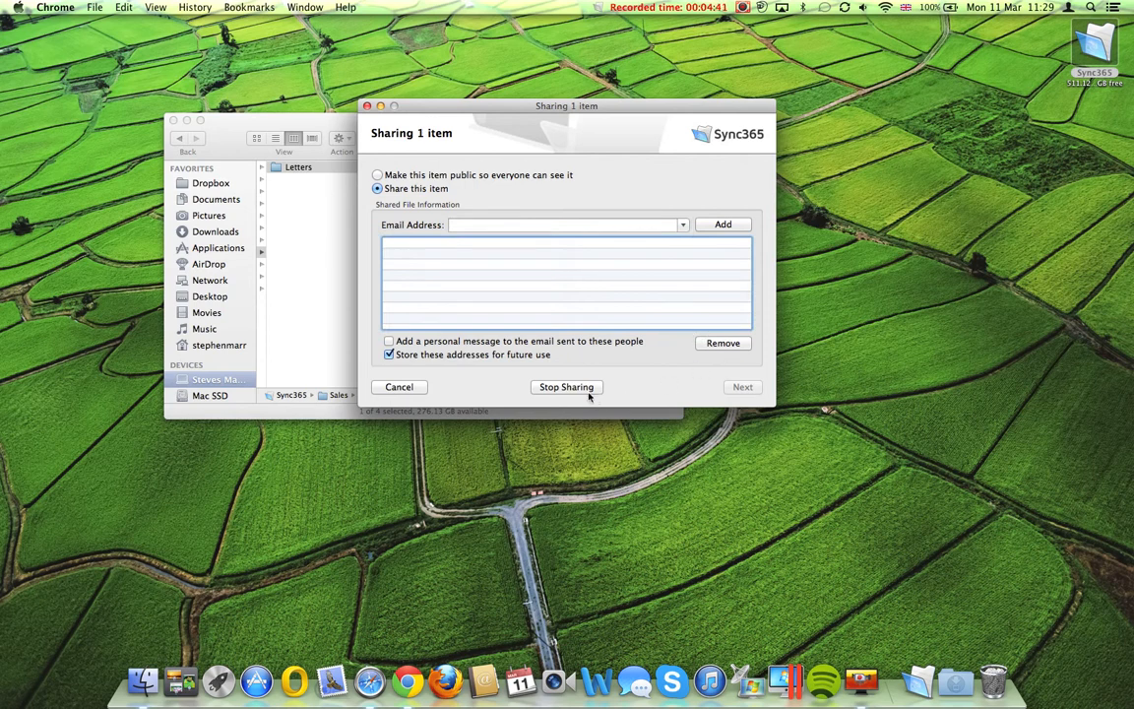
left_click(399, 387)
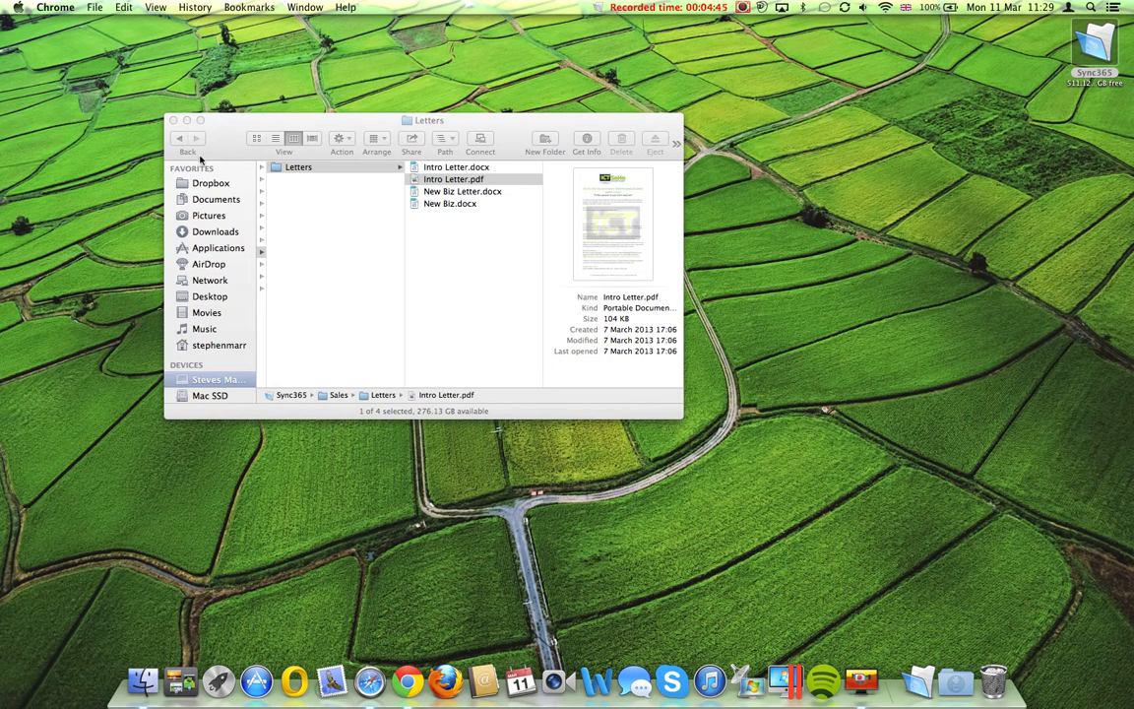
Close the Letters window, open Manage Backups, and expand Users and the current user's home folder in the backup folder list
left_click(172, 119)
left_click(597, 8)
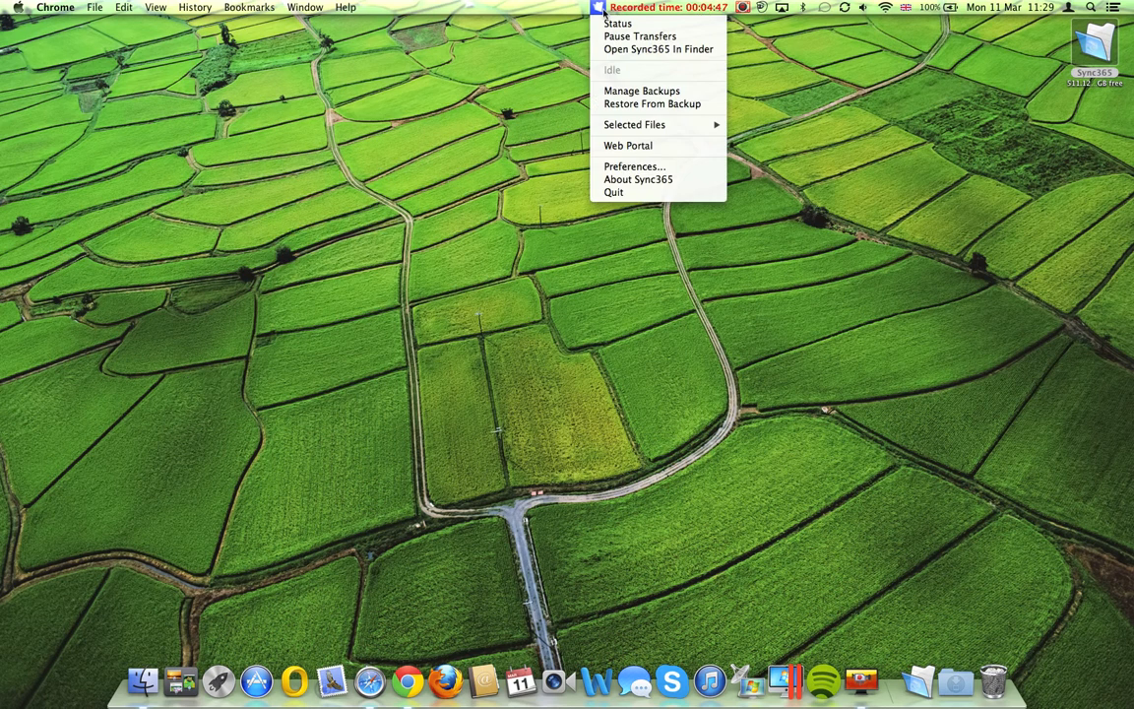
left_click(620, 91)
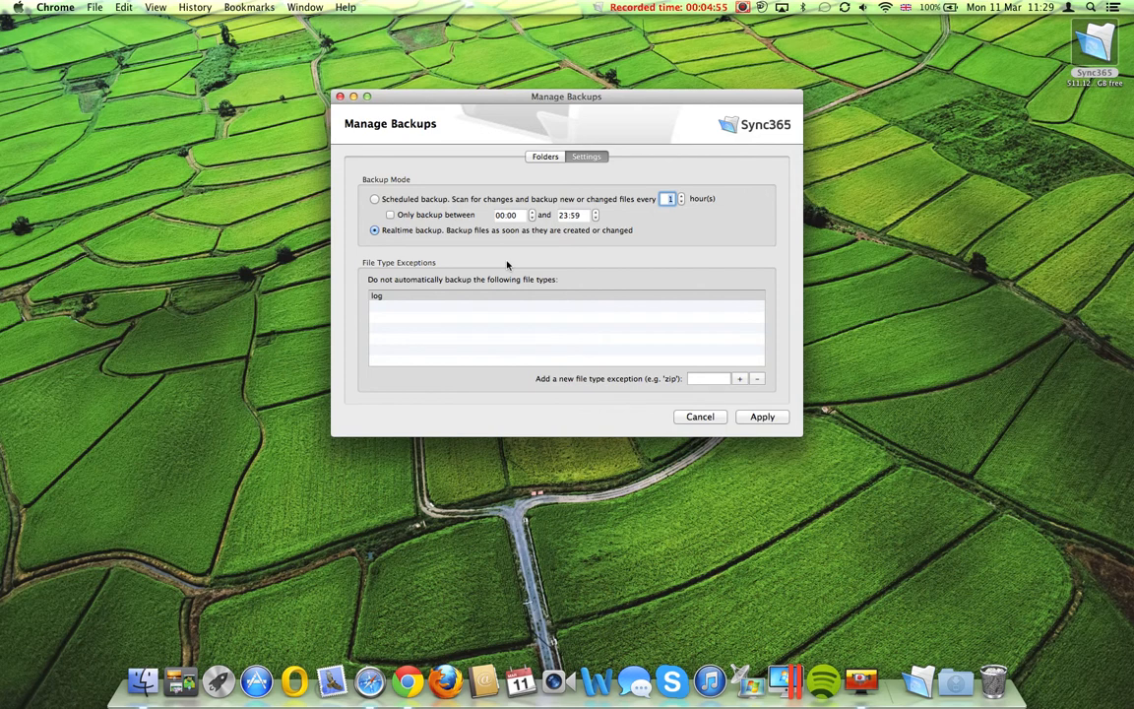
left_click(547, 158)
left_click(366, 235)
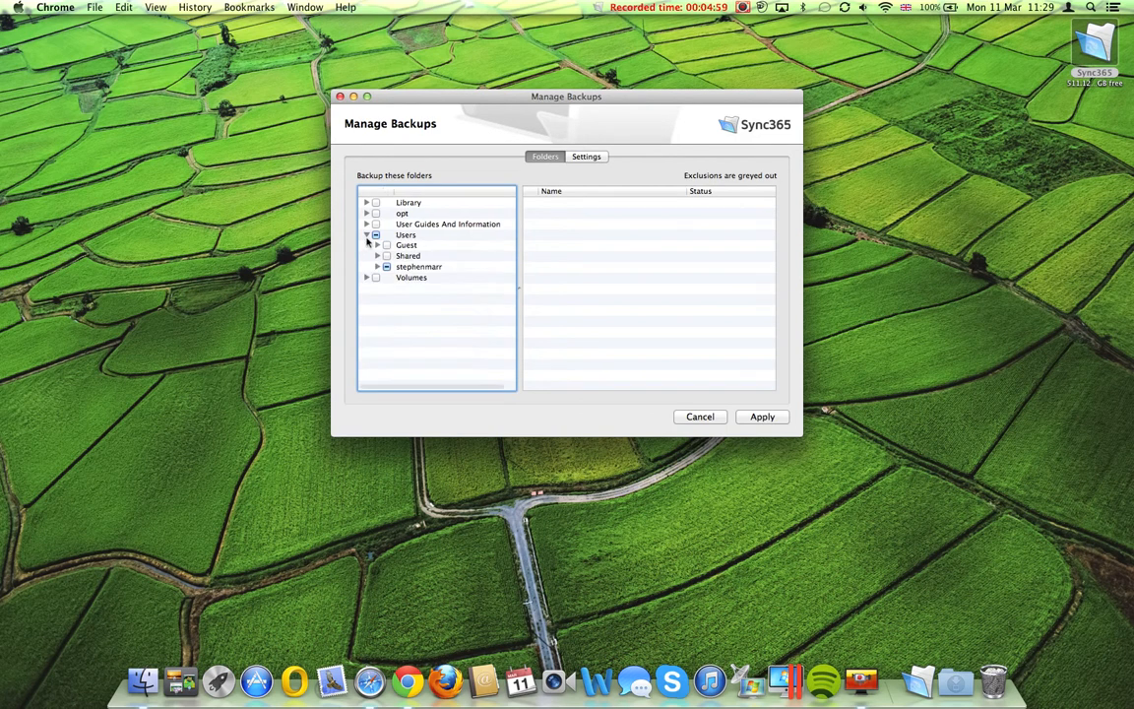
left_click(377, 267)
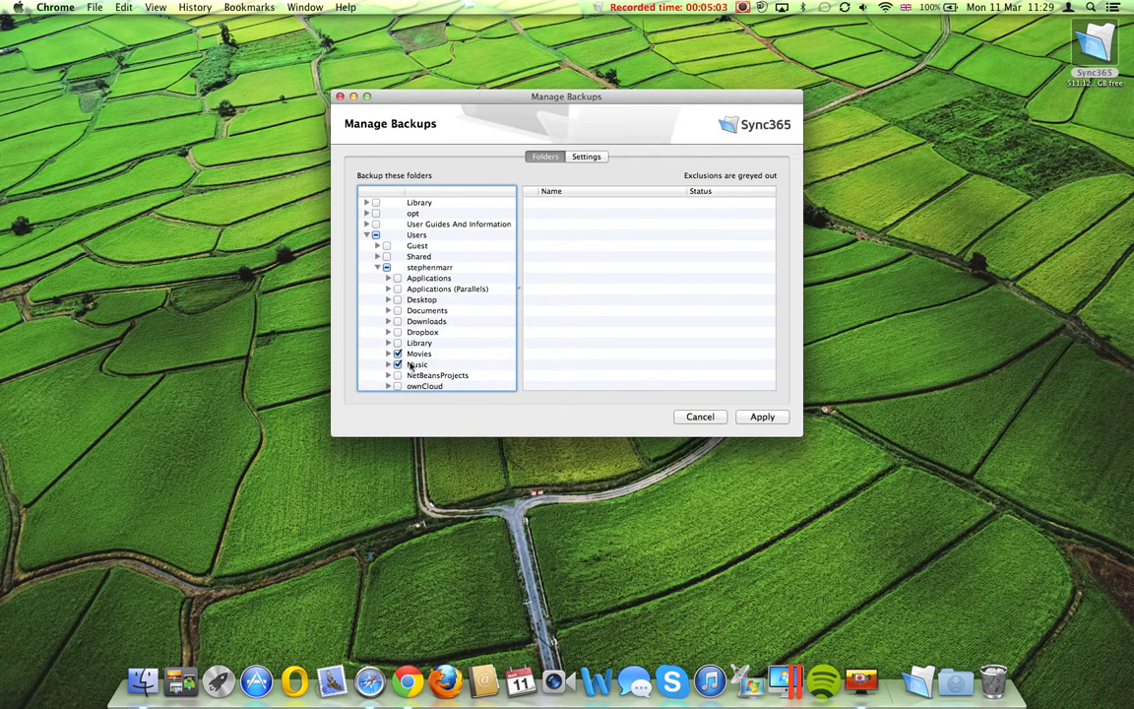
Select the entire Users folder for backup, deselect it, and reselect only the Movies and Music folders
left_click(375, 234)
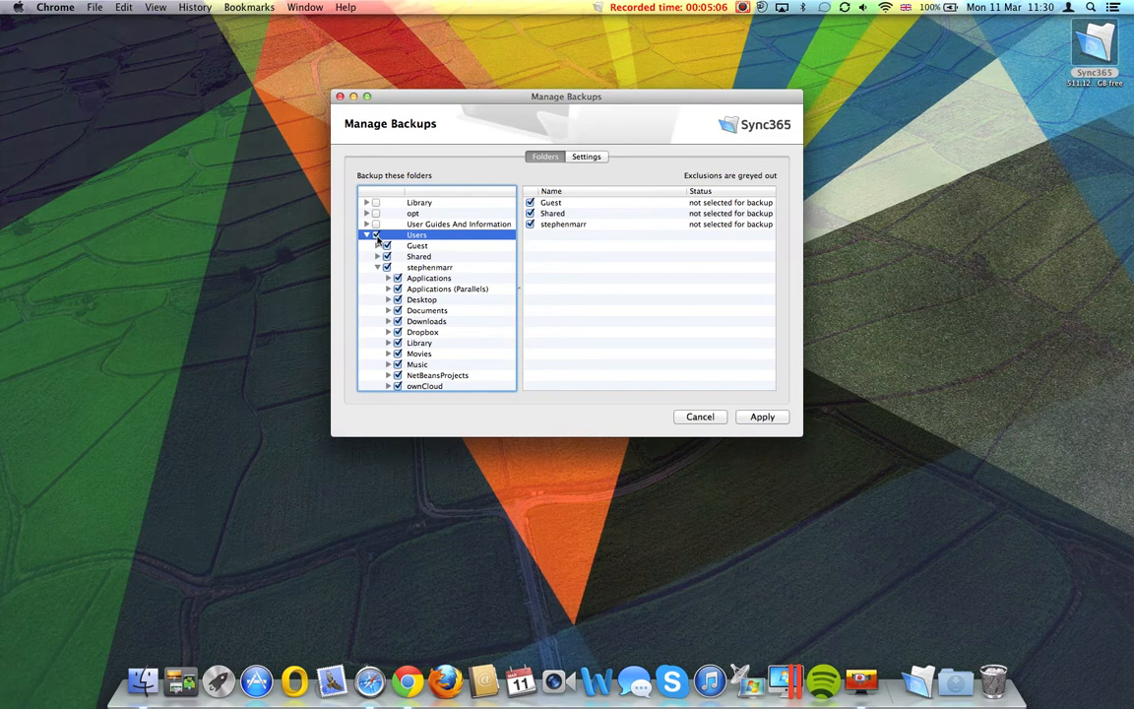
left_click(375, 234)
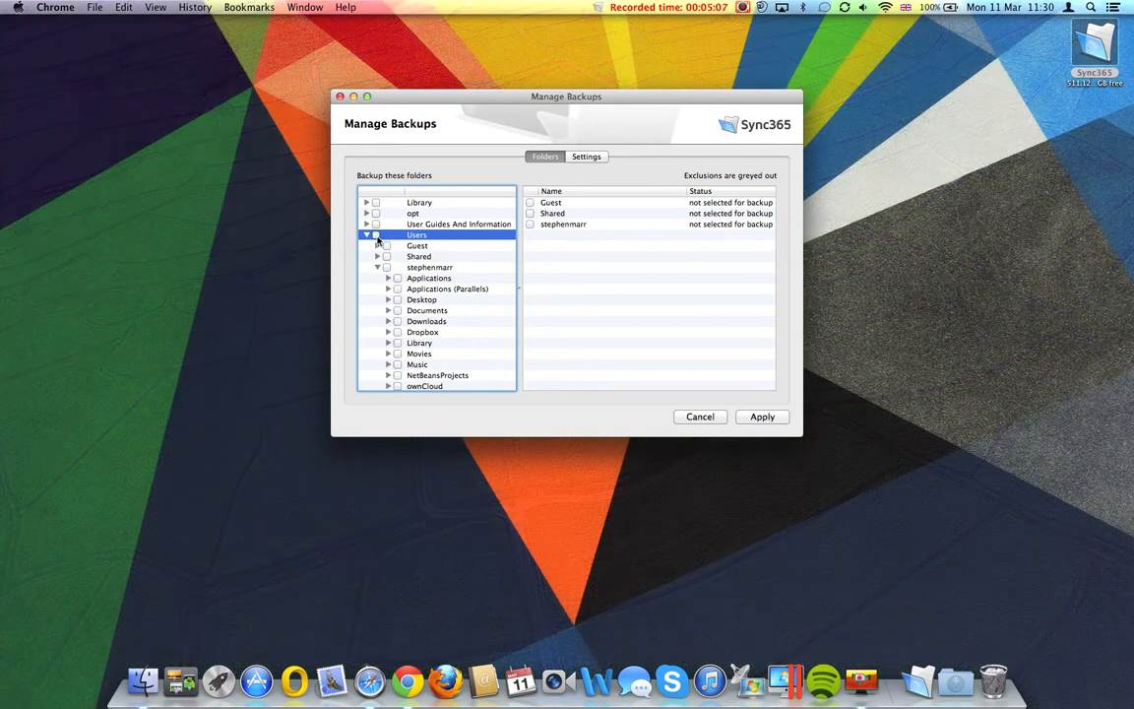
left_click(399, 355)
left_click(398, 364)
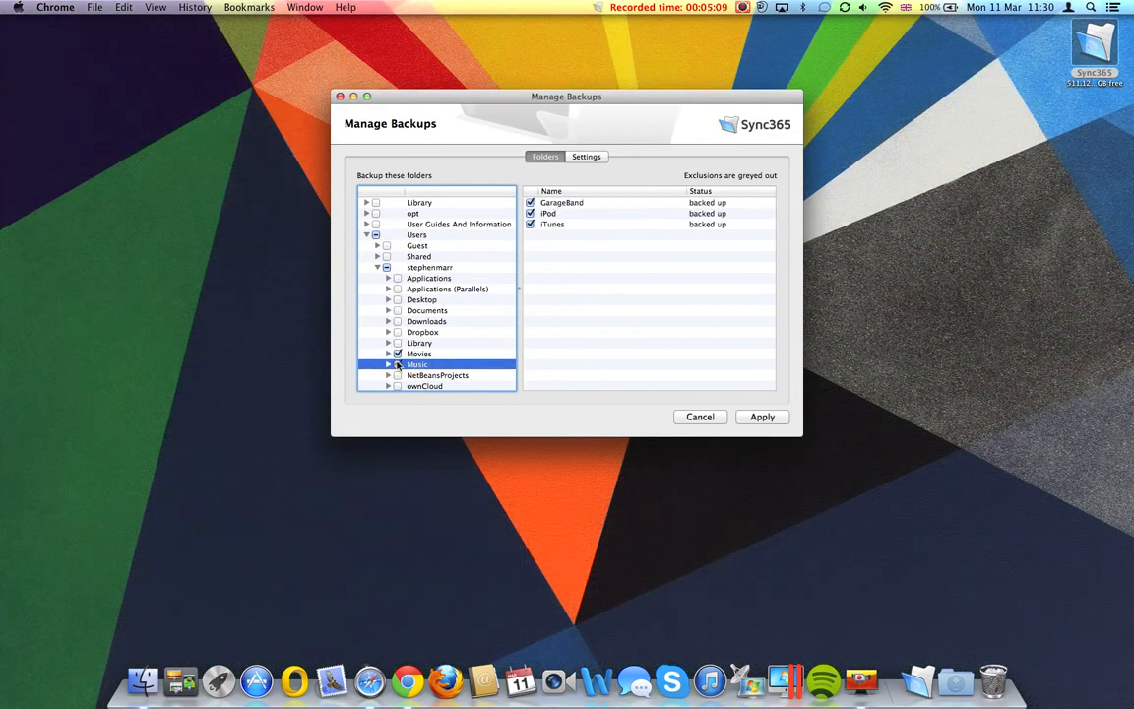
Try the scheduled backup hour interval in the backup settings, raising and lowering it, and cancel the backup changes
left_click(586, 156)
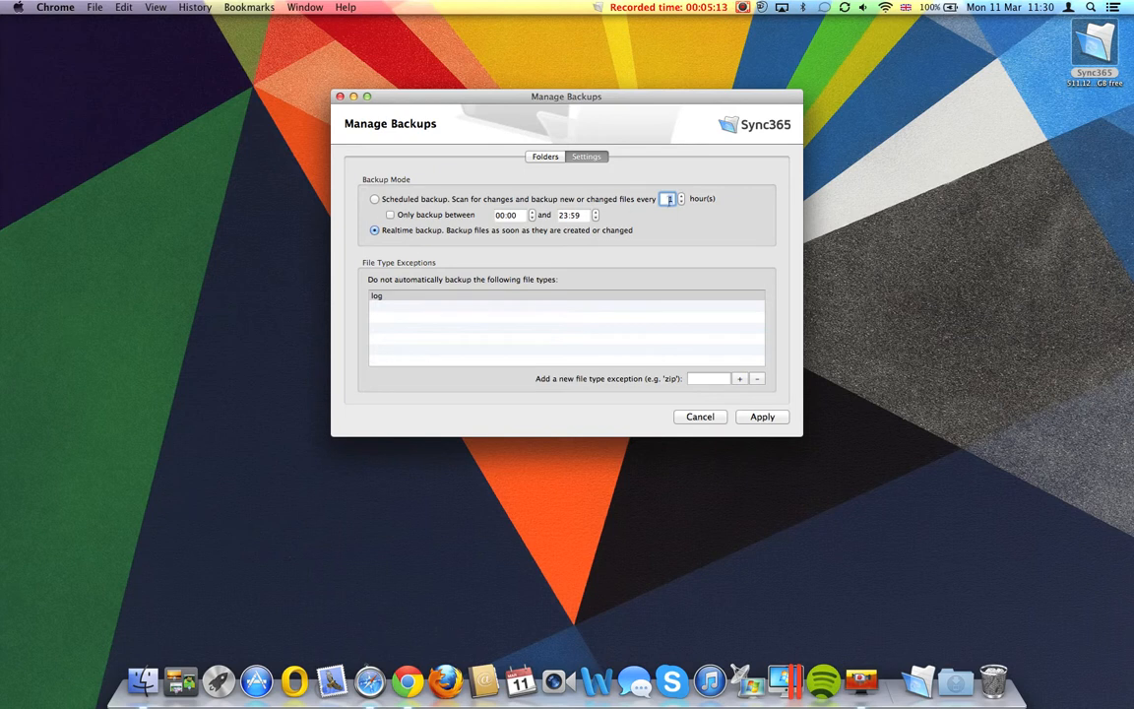
left_click(681, 197)
left_click(681, 202)
left_click(700, 416)
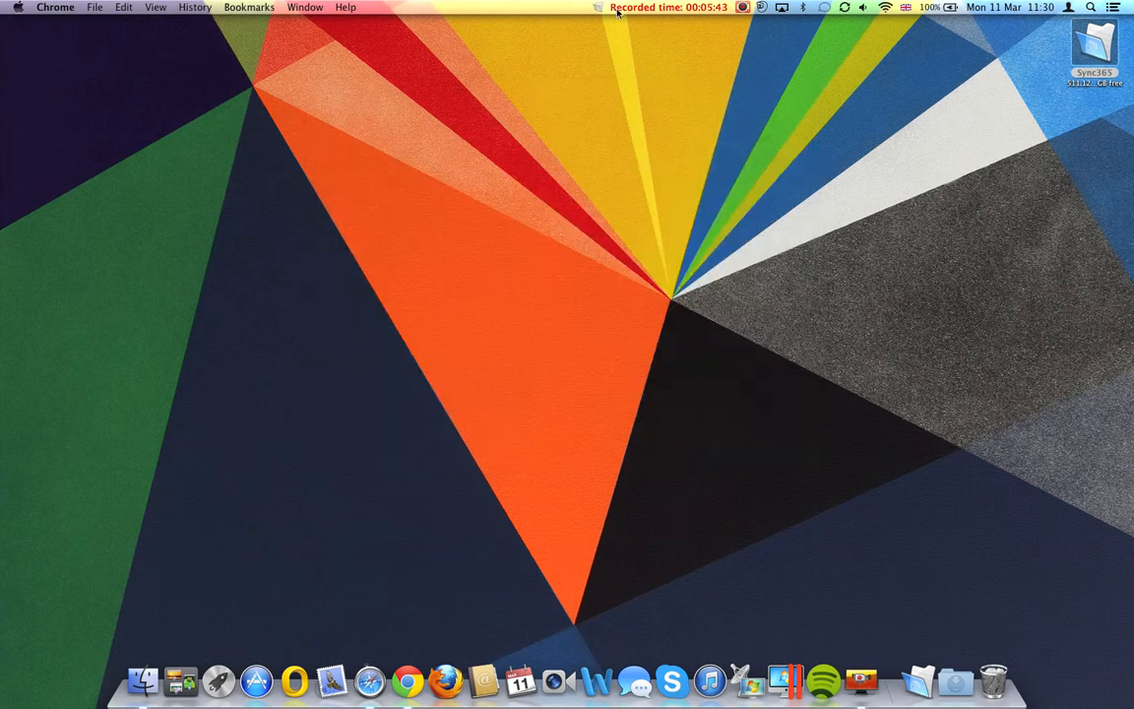
Open Restore From Backup and browse the backed-up iMac's /Users/Home/Movies folder to com.u2any.ScreenRecorderFree
left_click(597, 7)
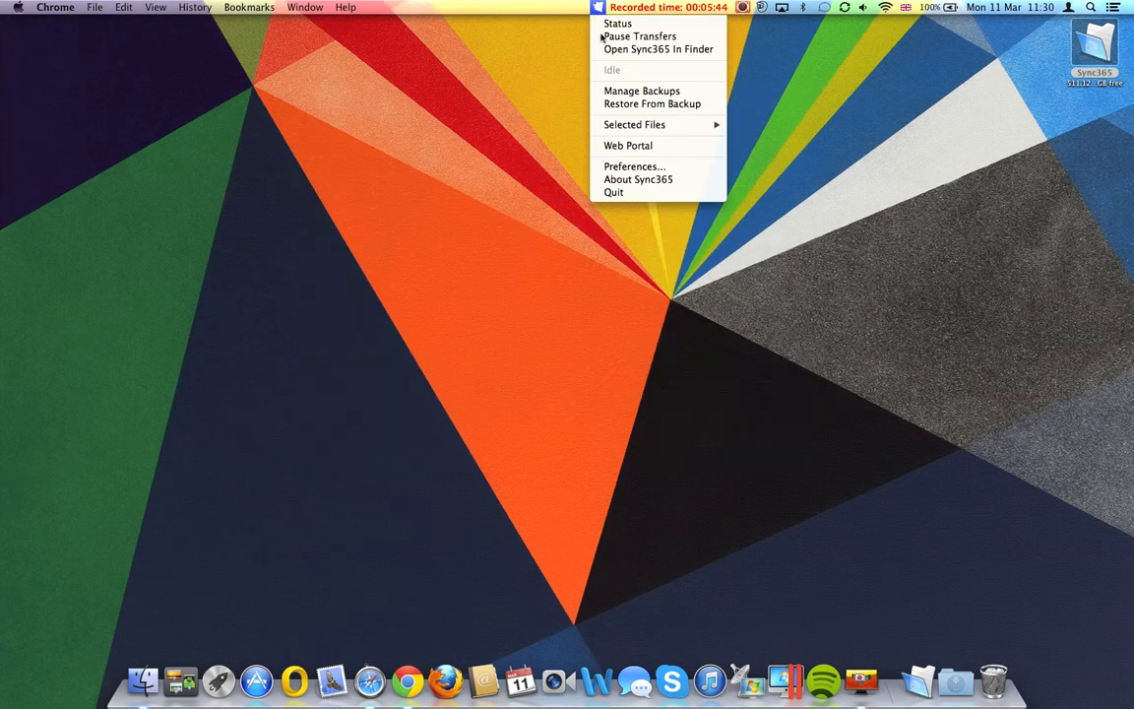
left_click(641, 105)
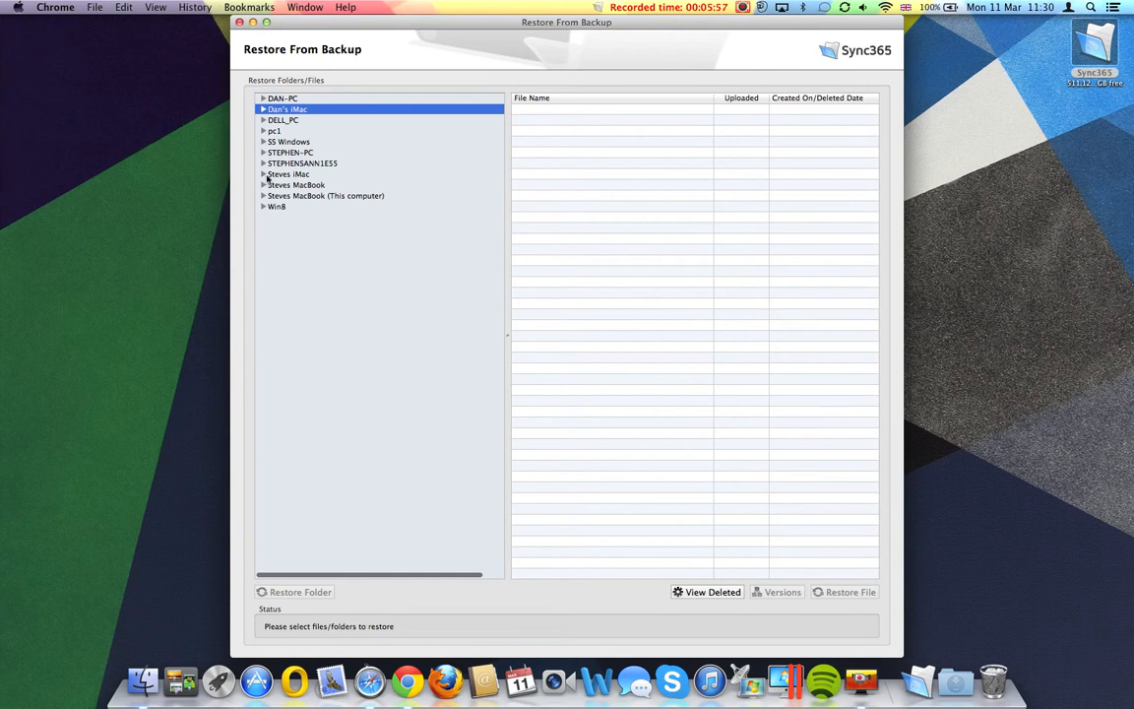
left_click(263, 175)
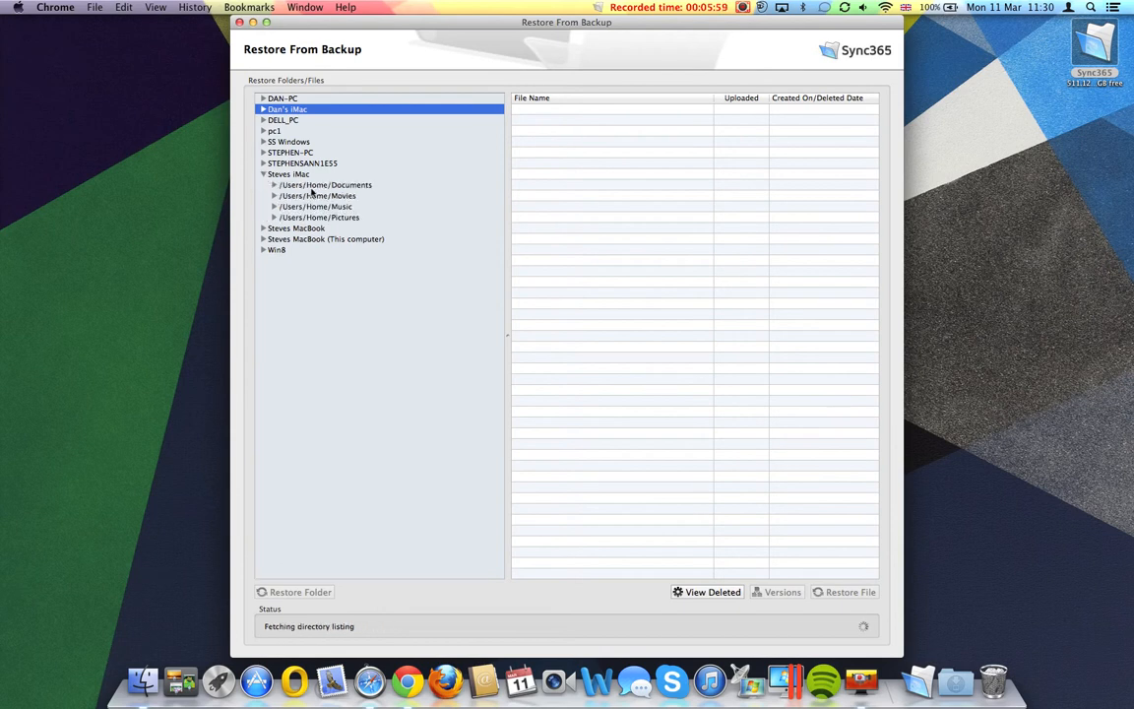
left_click(311, 195)
left_click(311, 207)
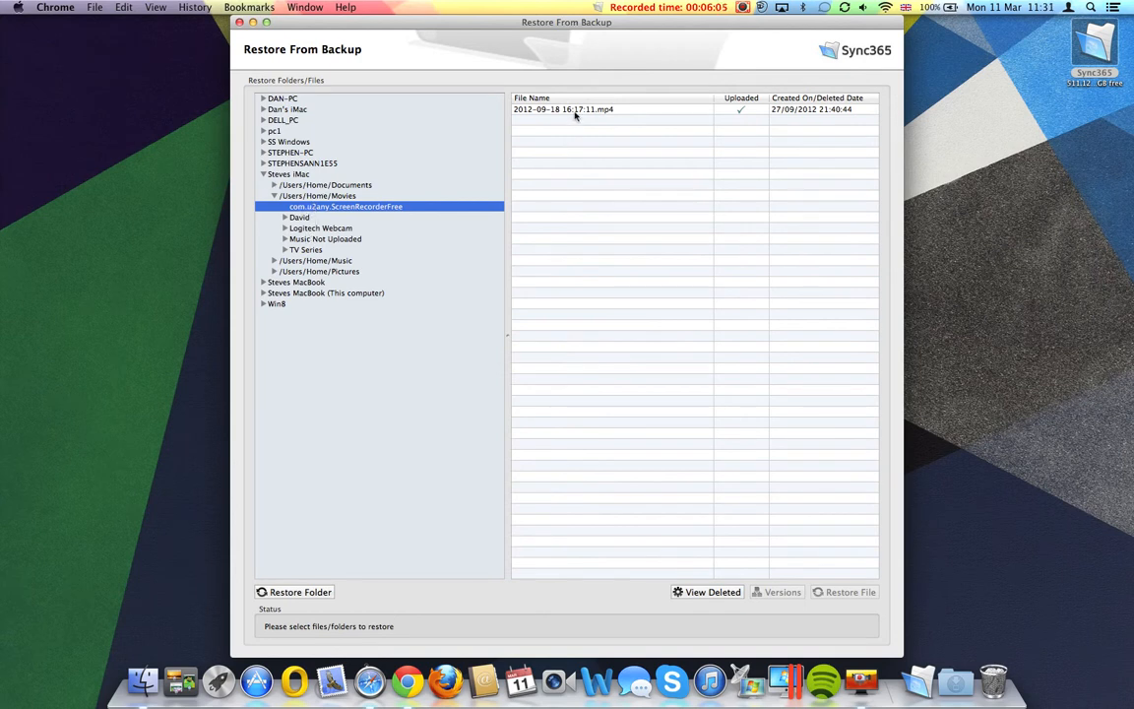
left_click(527, 108)
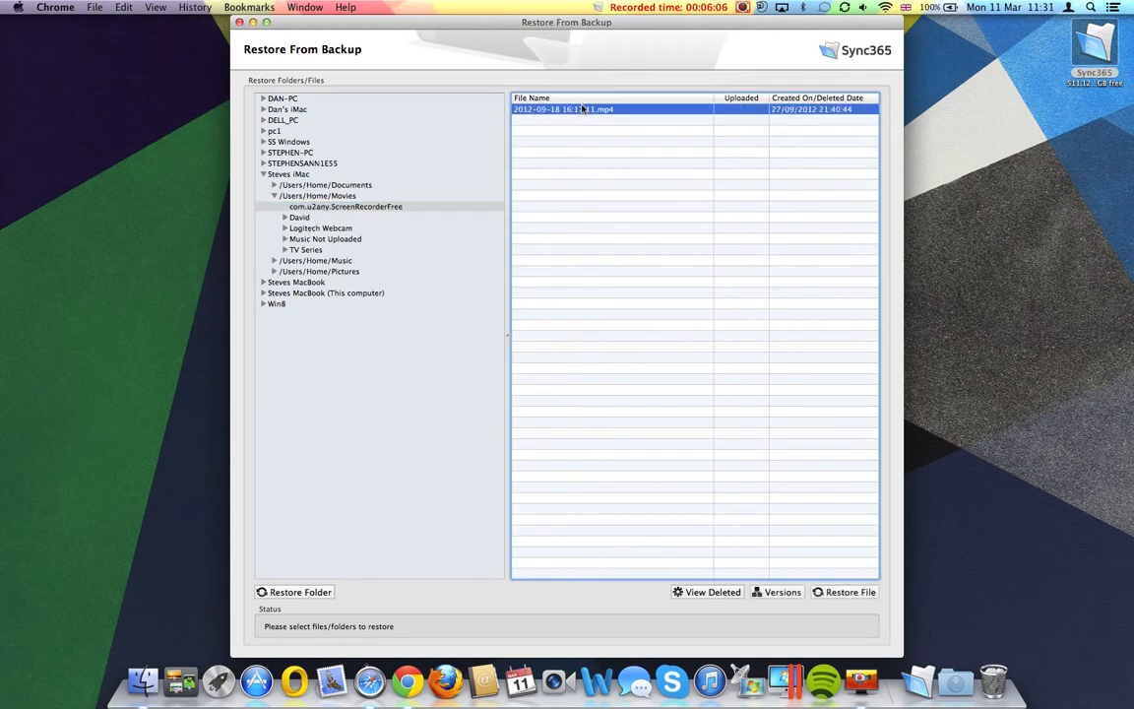
left_click(775, 592)
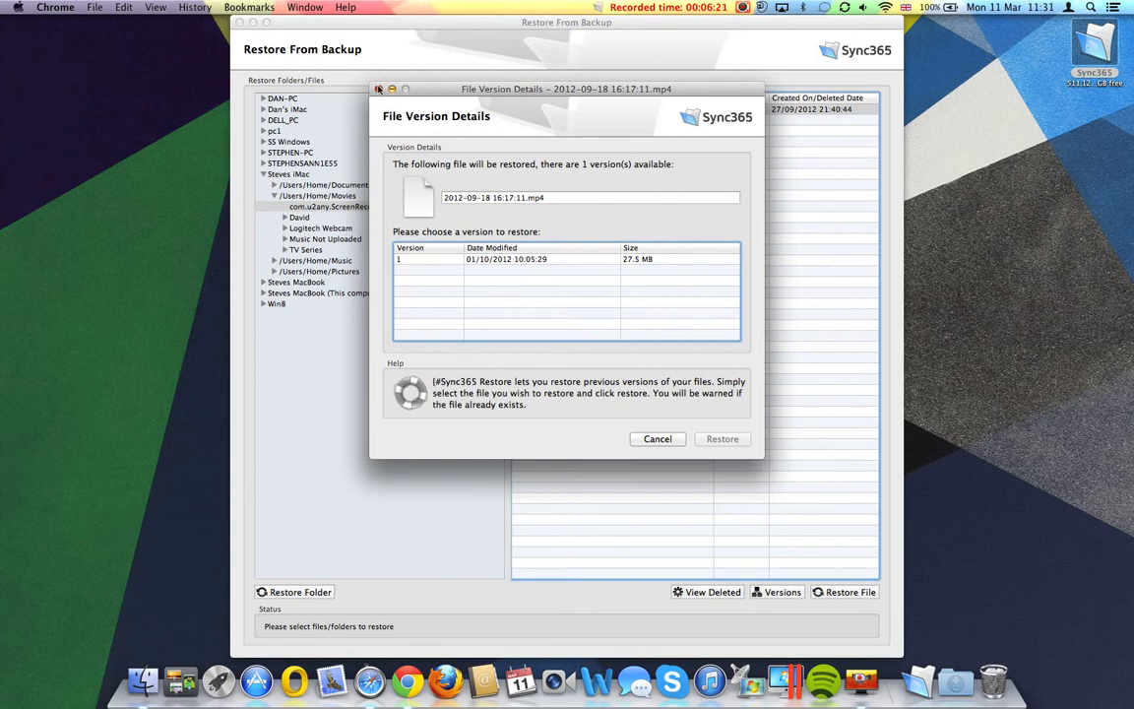
left_click(379, 90)
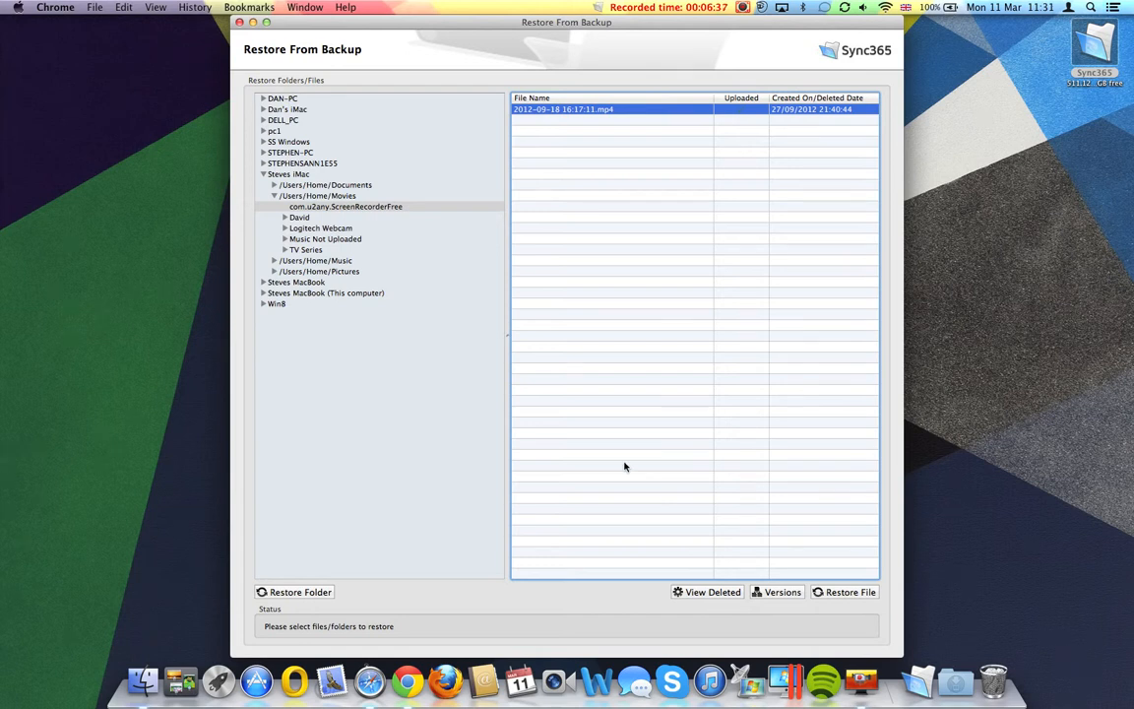
left_click(239, 22)
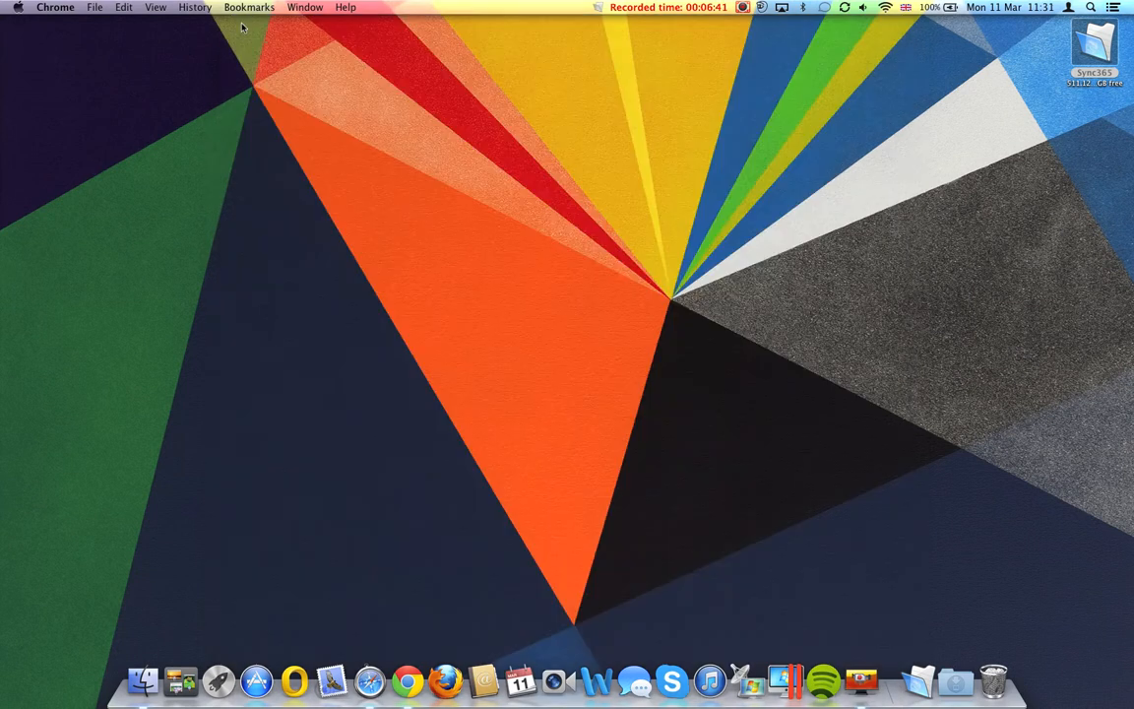
Open the Sync365 preferences and review the account details and the problem reporting option
left_click(599, 7)
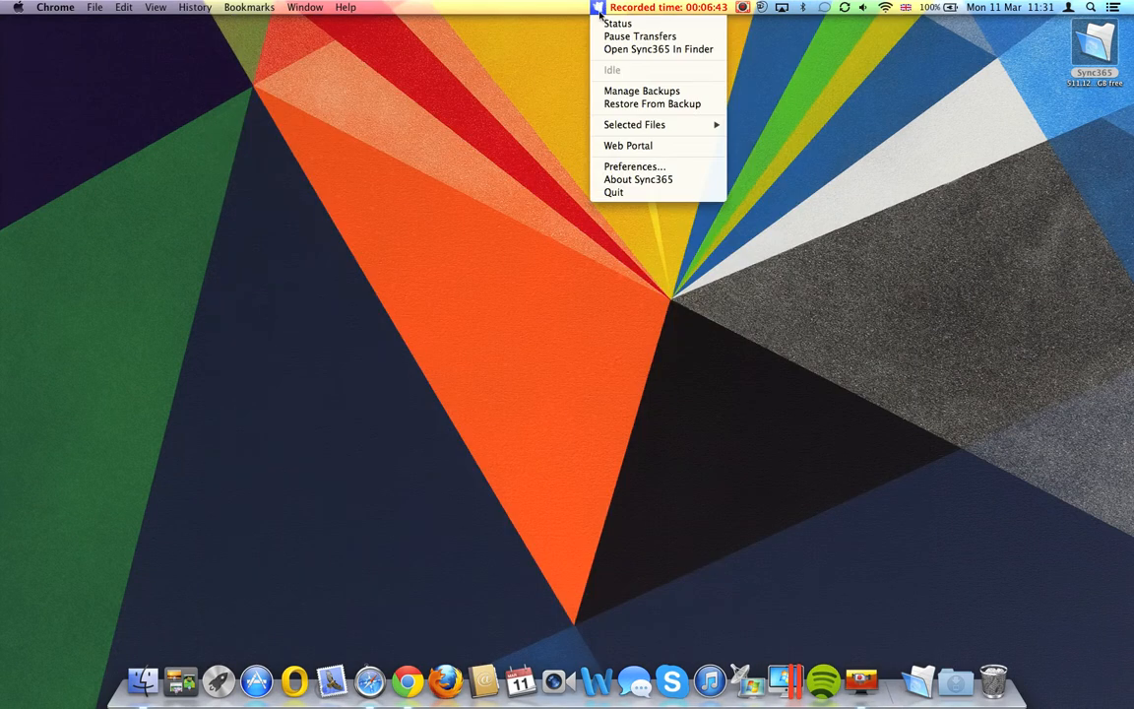
left_click(628, 170)
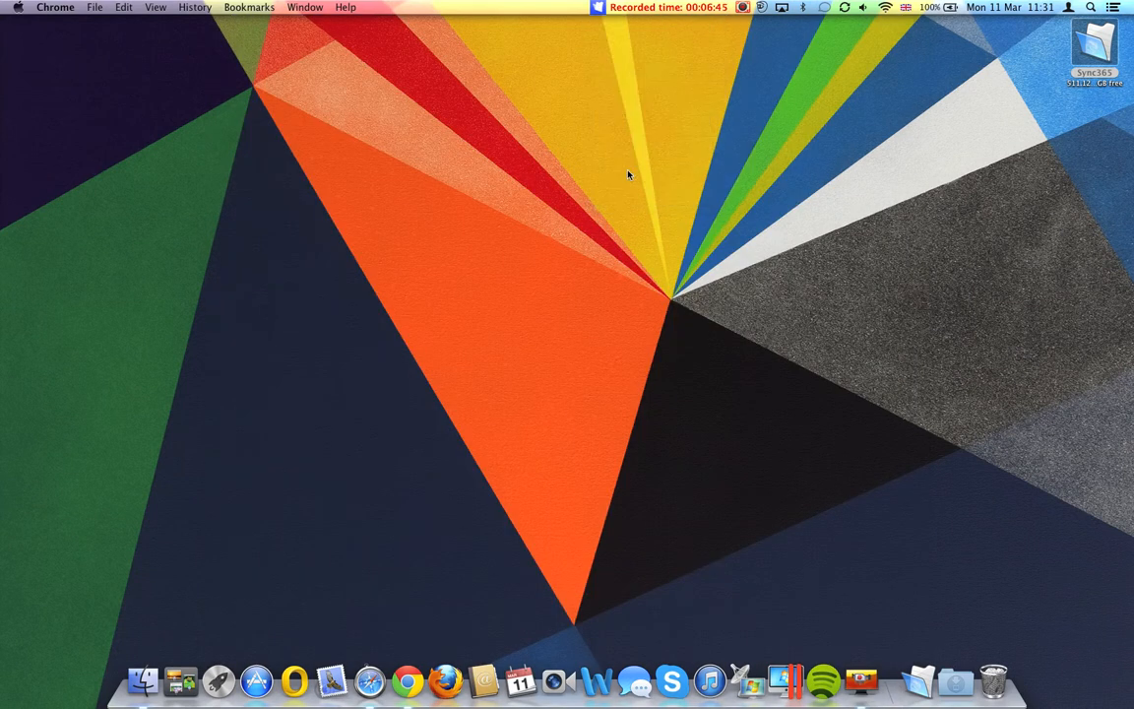
left_click_drag(533, 91, 505, 74)
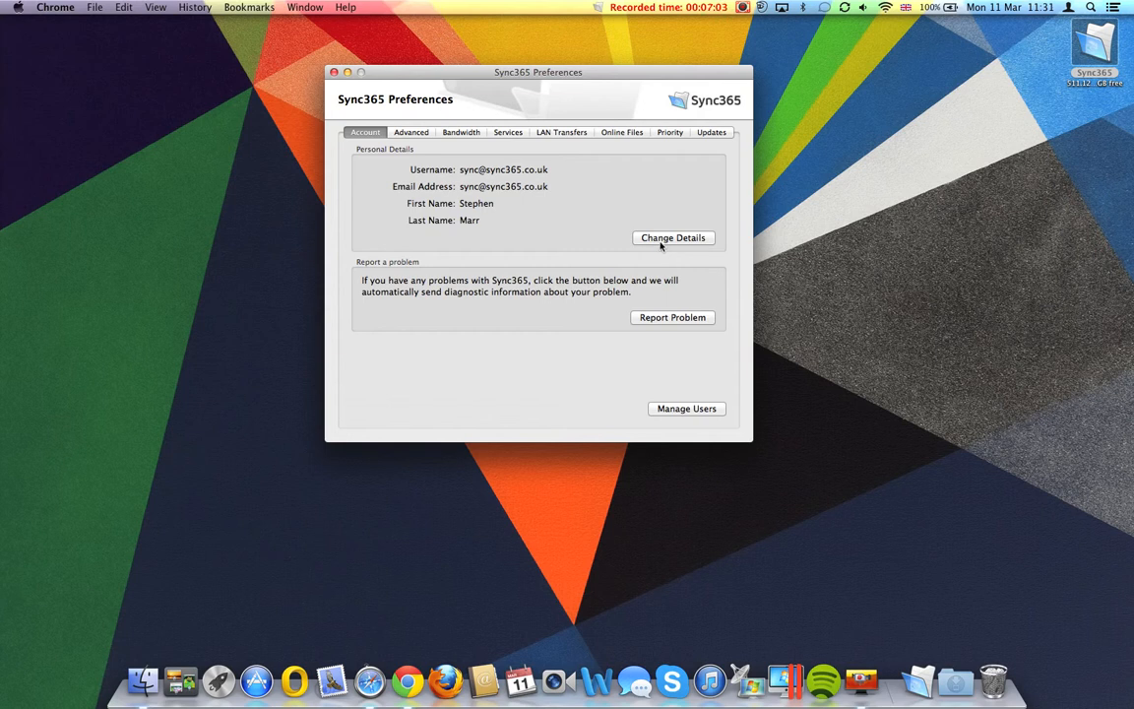
left_click(657, 317)
left_click(375, 354)
Review the Advanced preferences for Misc, Folder, Maintenance and Proxy
left_click(409, 134)
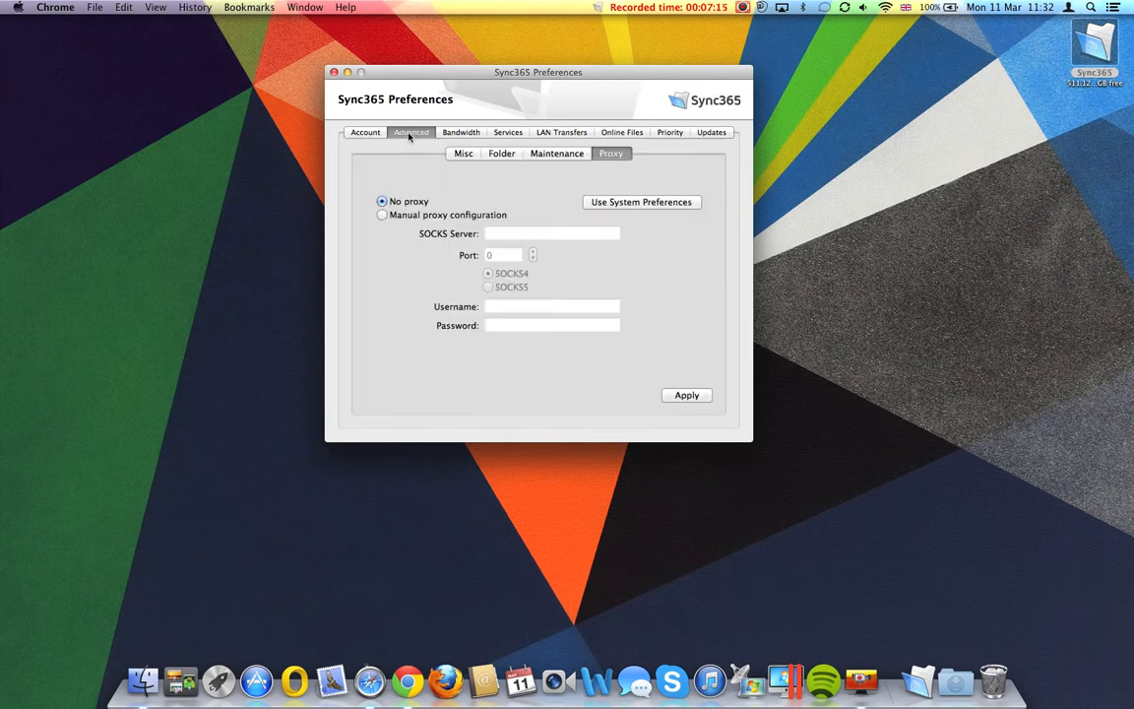
left_click(462, 154)
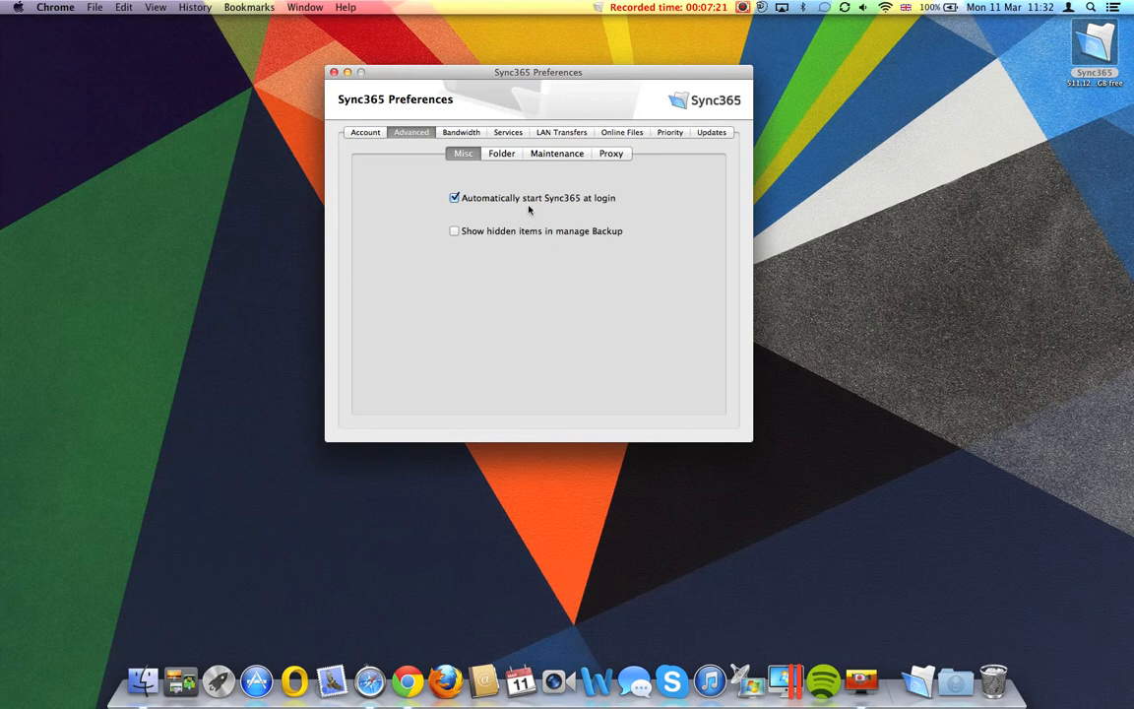
left_click(499, 154)
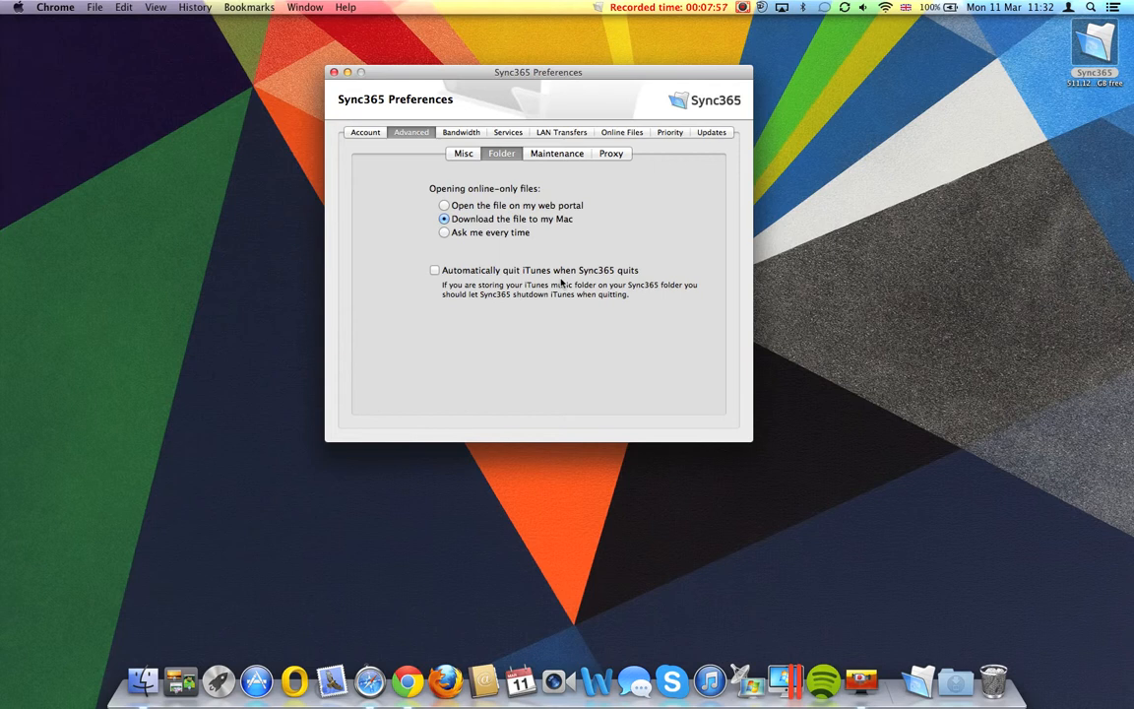
left_click(556, 154)
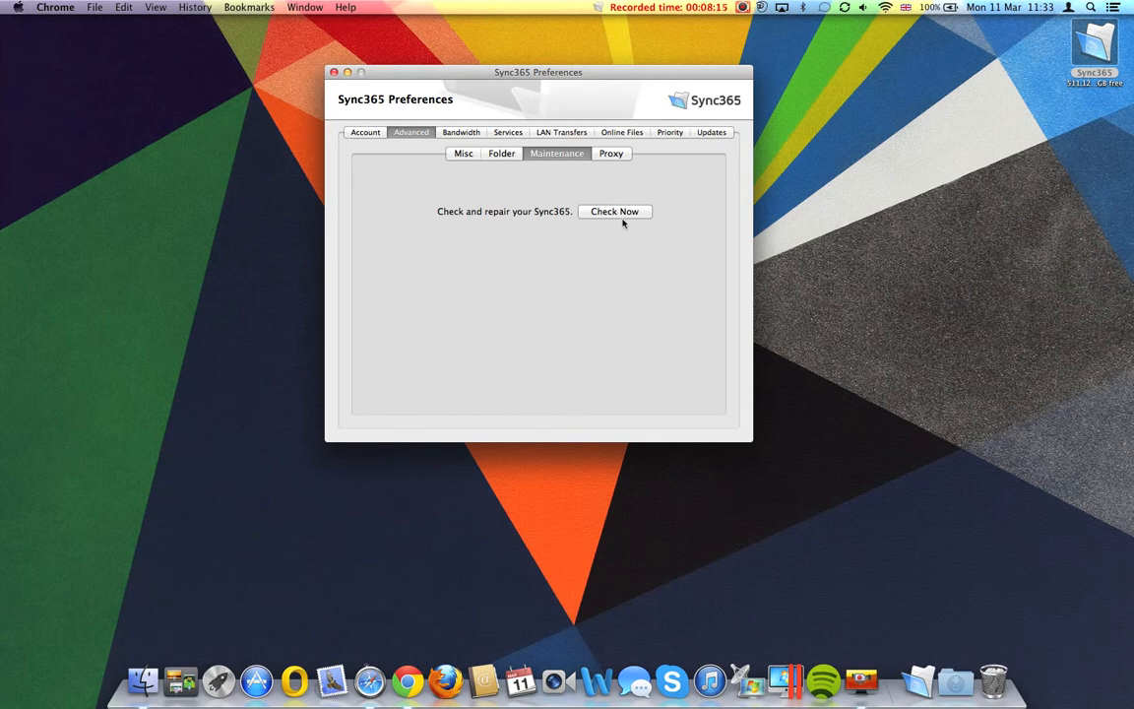
left_click(611, 154)
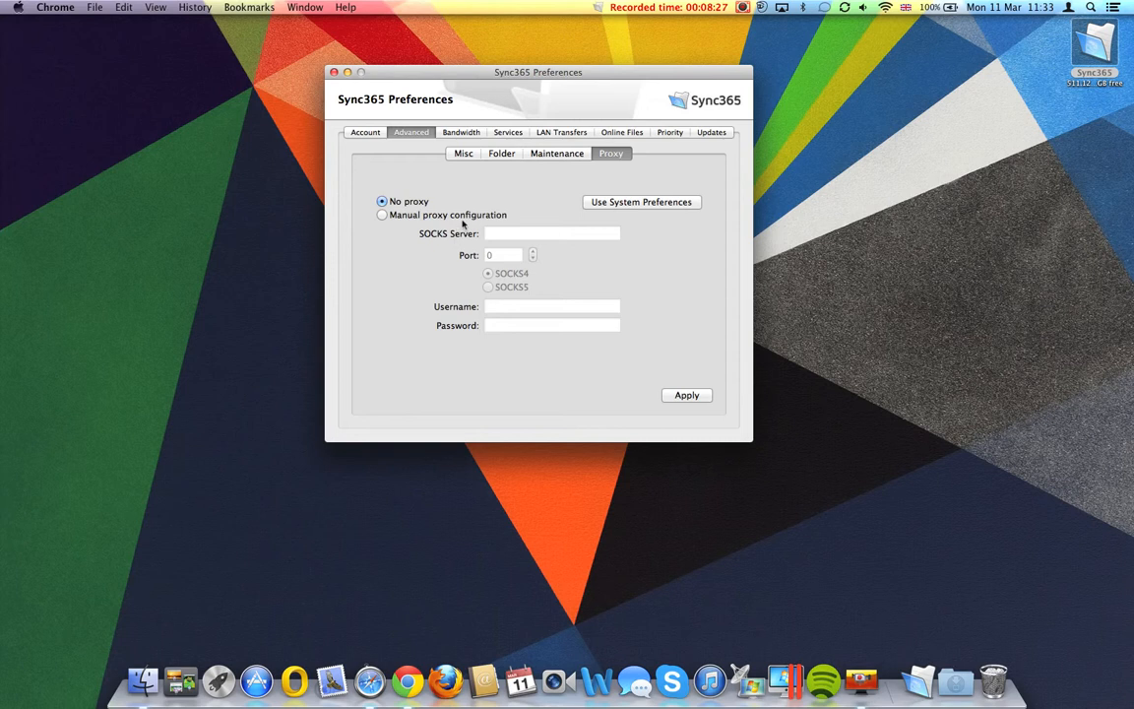
Examine the connection speed choices in the Bandwidth preferences, and switch file transfer encryption on and back off
left_click(460, 134)
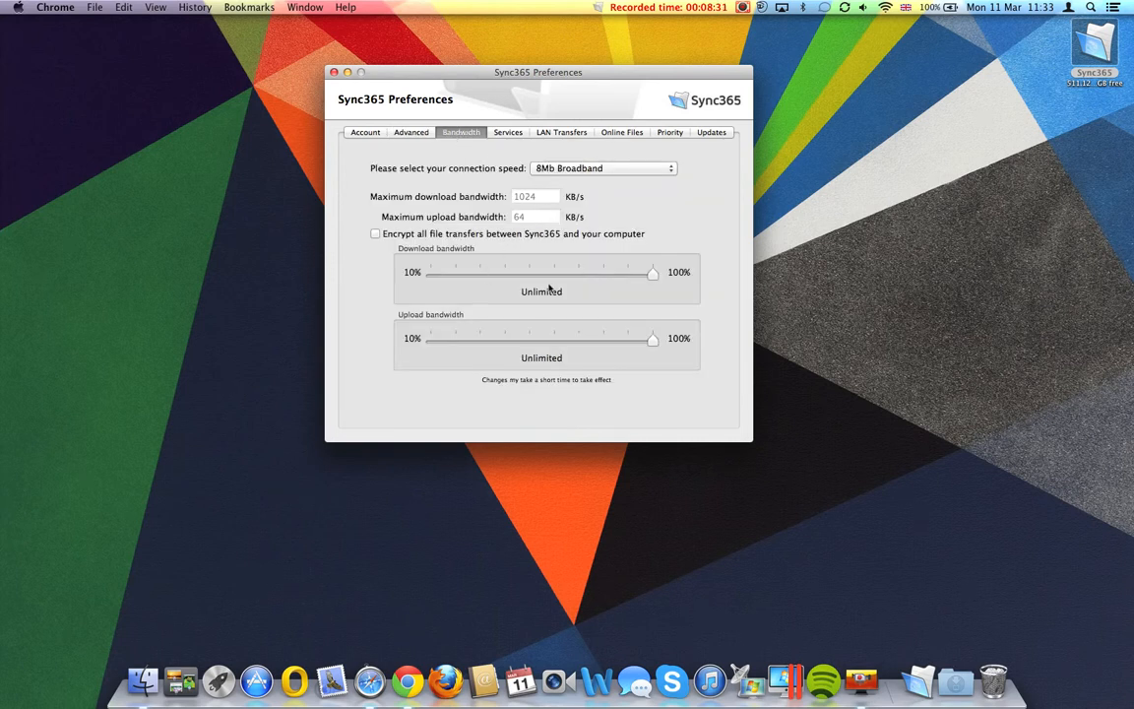
left_click(587, 168)
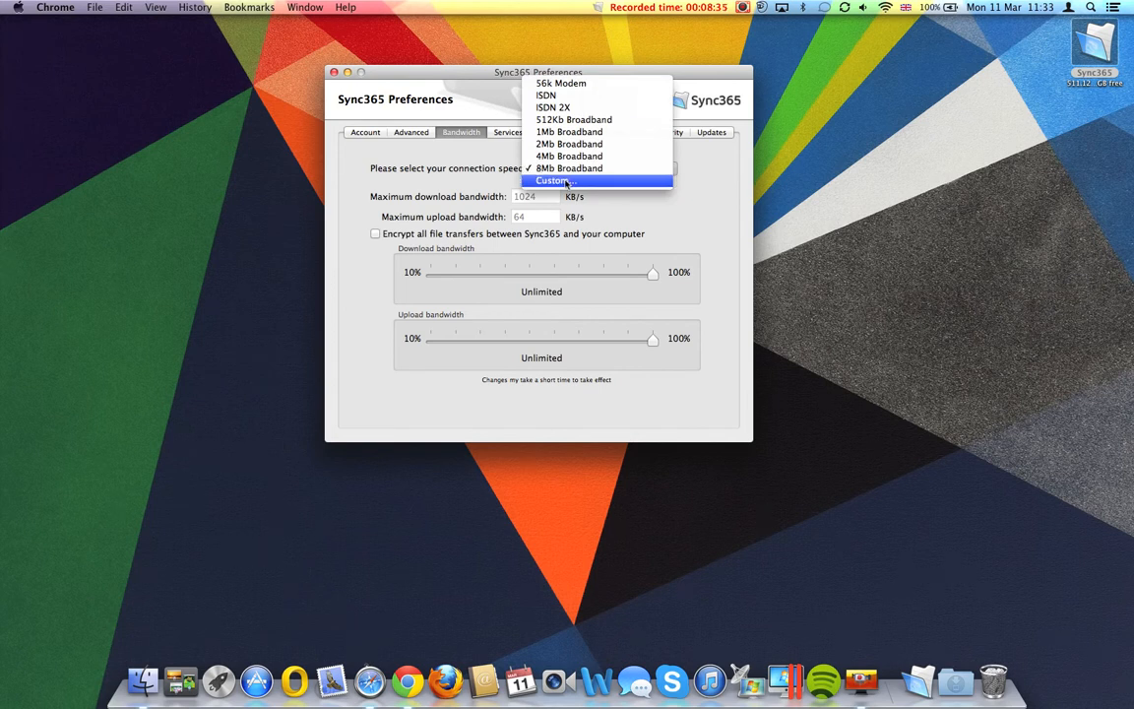
left_click(584, 169)
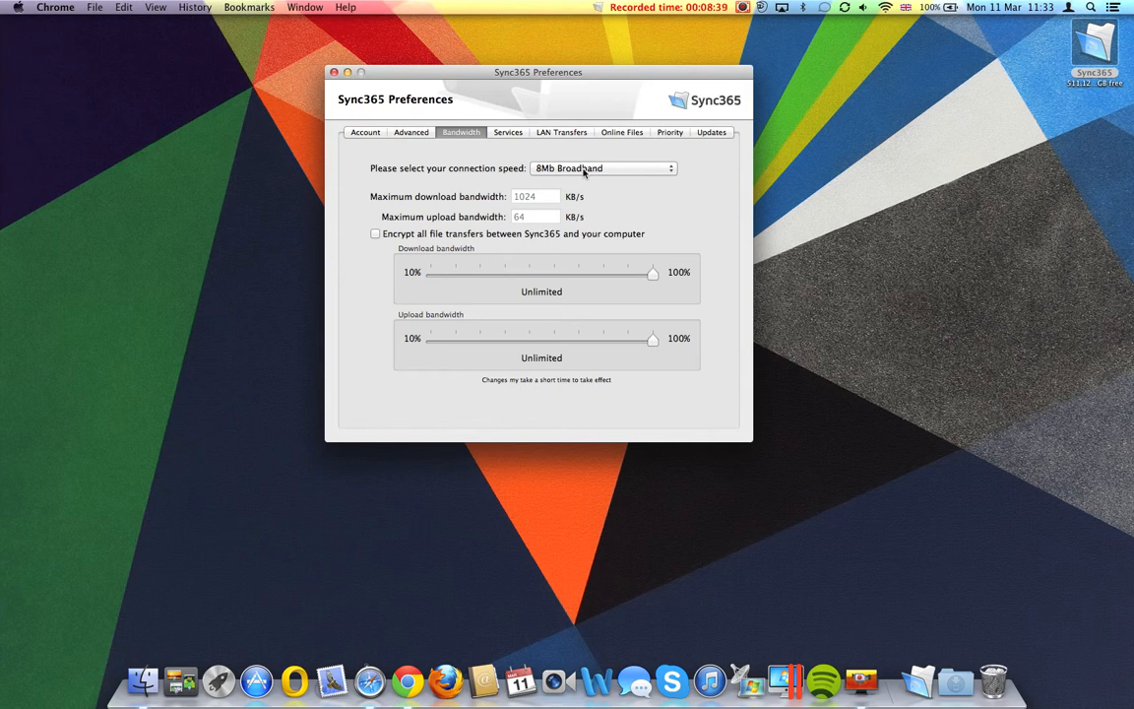
left_click(584, 169)
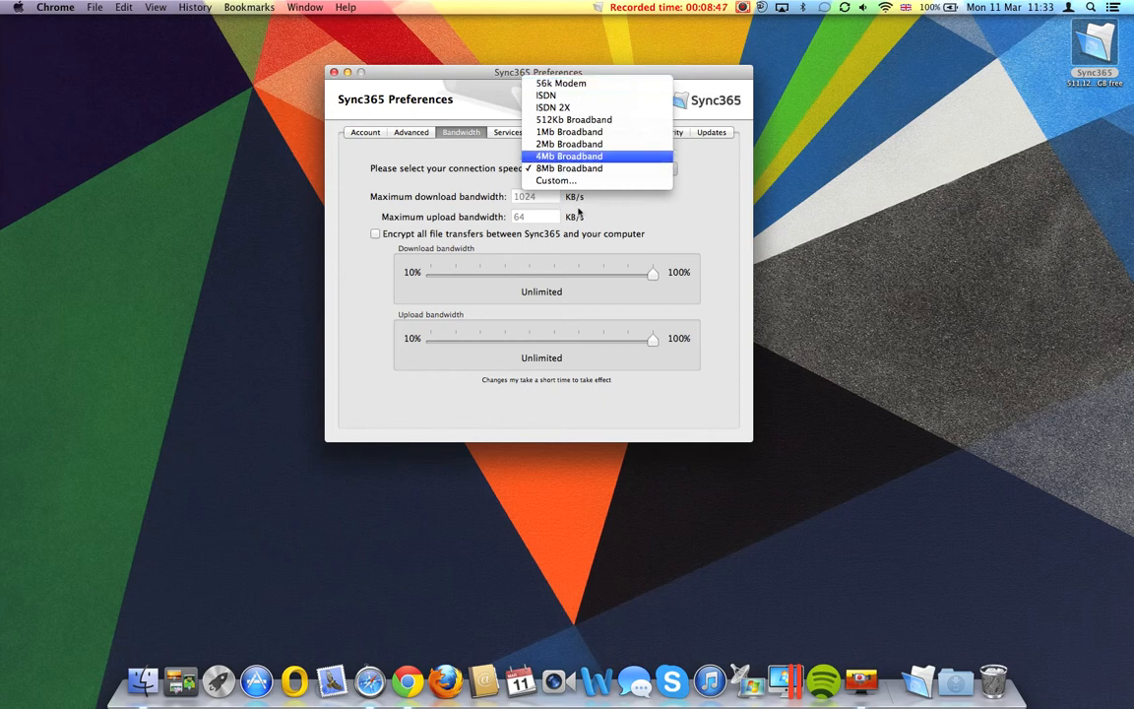
left_click(636, 234)
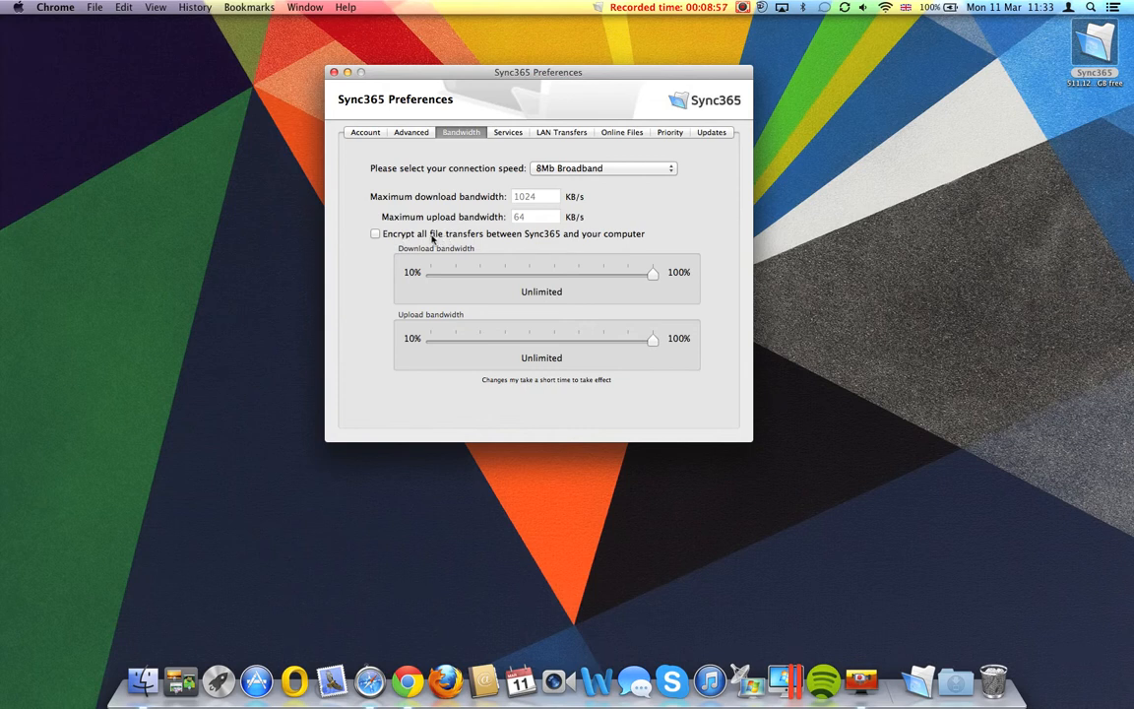
left_click(375, 235)
left_click(375, 234)
Turn off showing the Sync365 folder on the desktop in the Services preferences, and turn it on again
left_click(506, 132)
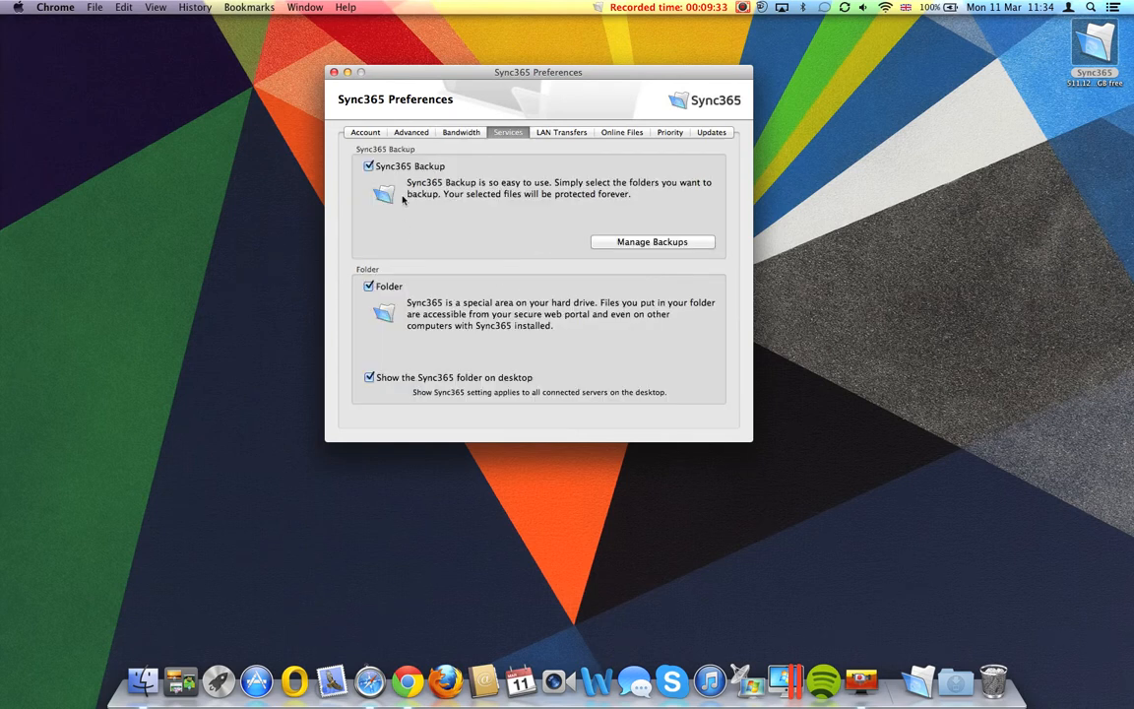
left_click(369, 377)
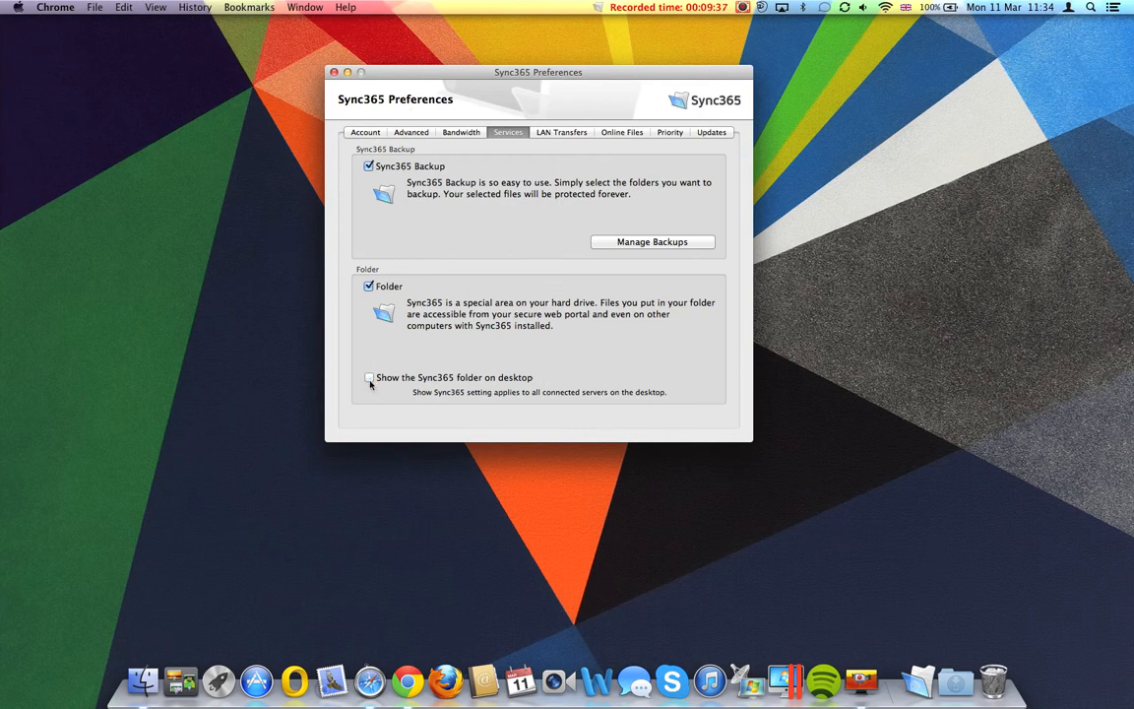
left_click(370, 380)
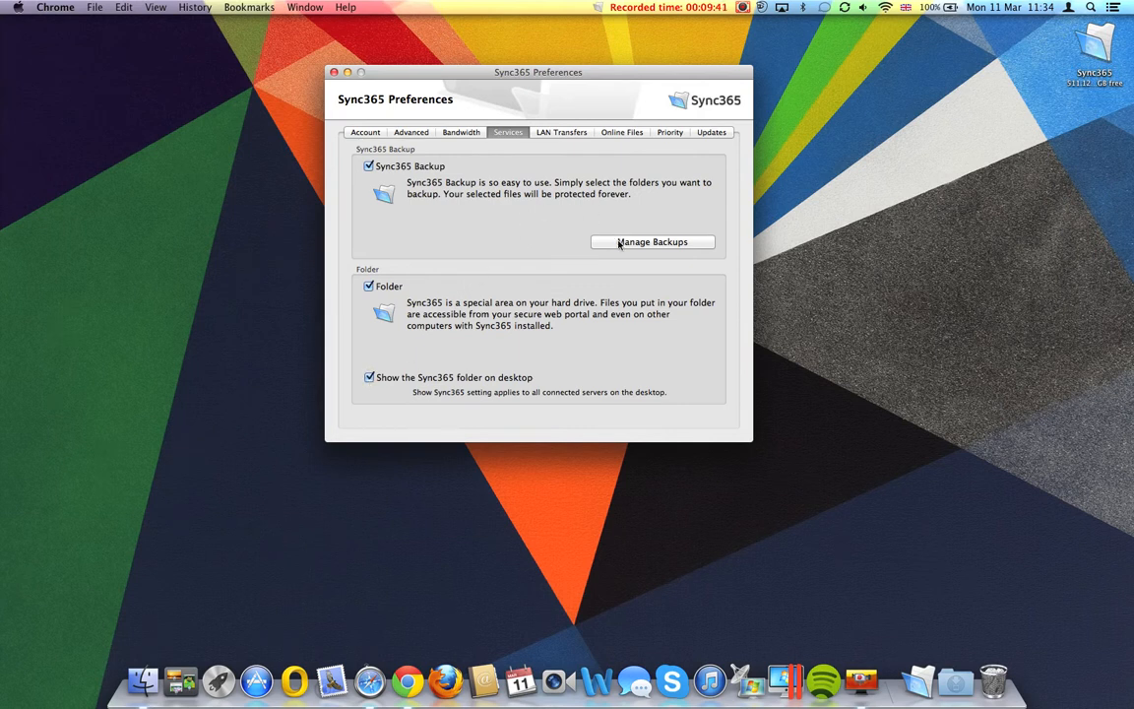
Review the LAN Transfers preferences and the Online Files settings for cache location and automatic file downloading
left_click(559, 133)
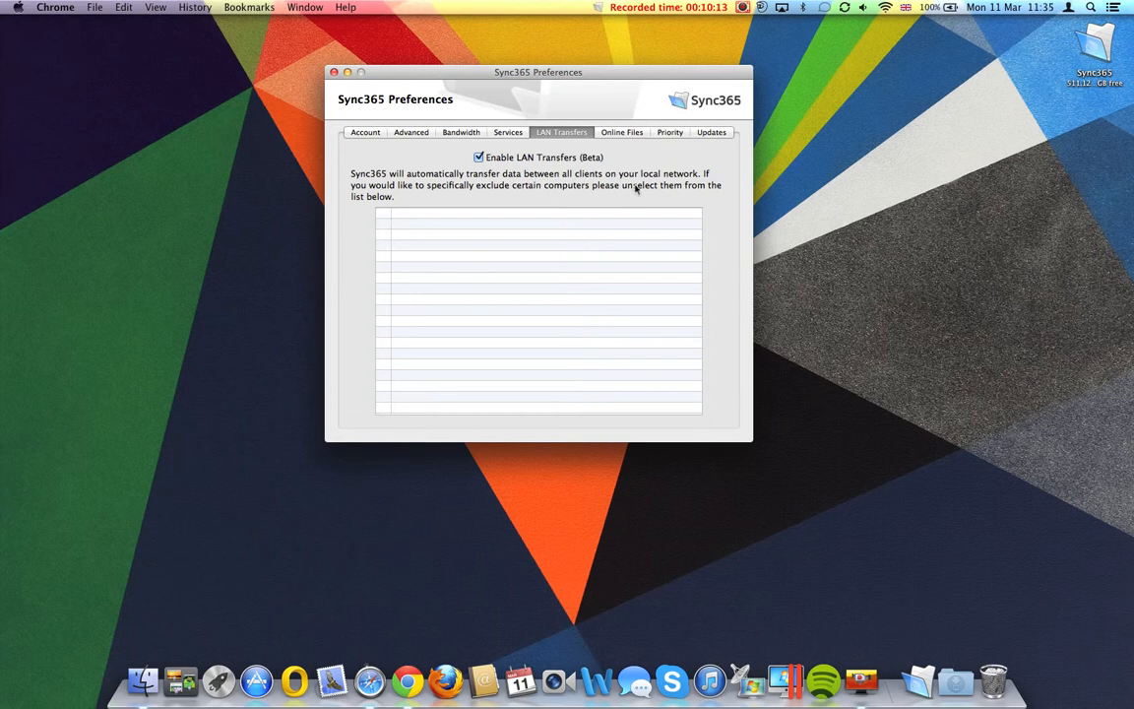
left_click(619, 135)
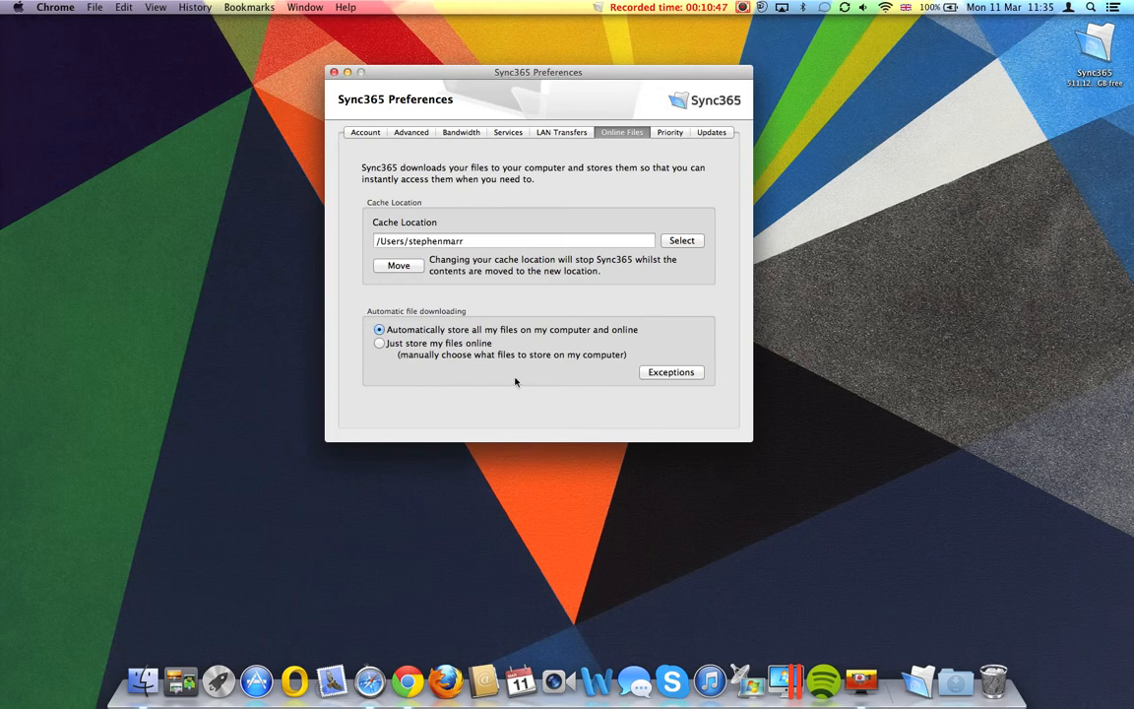
In the Priority preferences, move Adobe Creative Suite three places down the file type list, and return it to first place
left_click(671, 134)
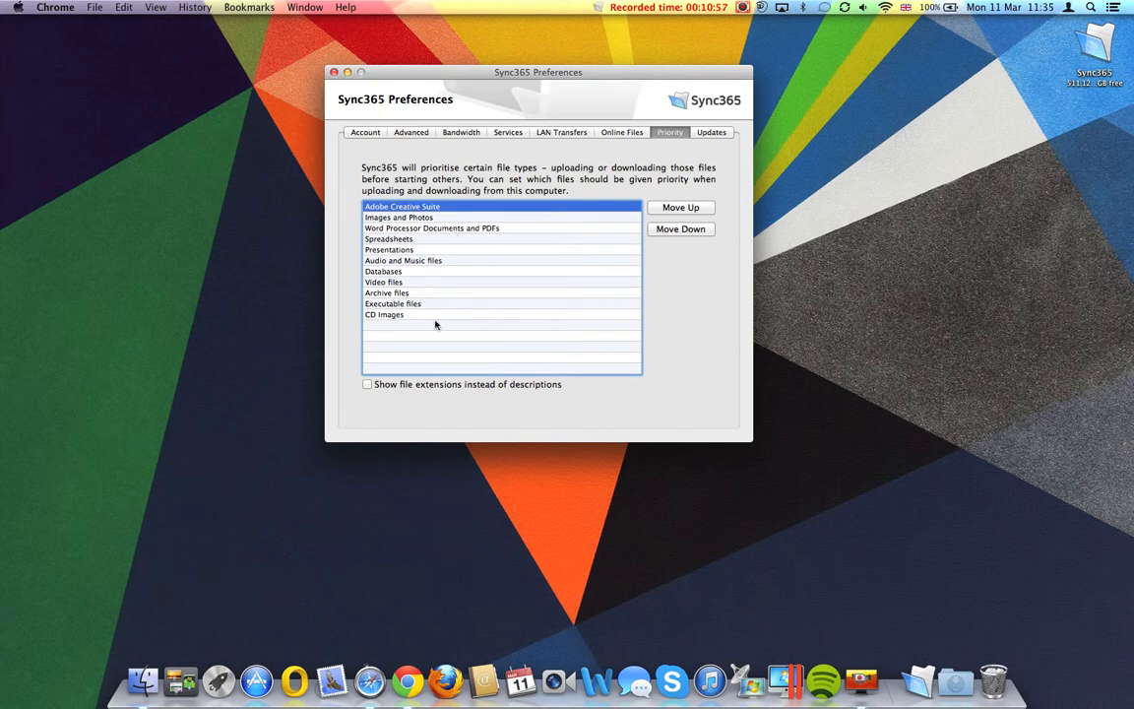
left_click(678, 230)
left_click(678, 231)
left_click(678, 231)
left_click(679, 209)
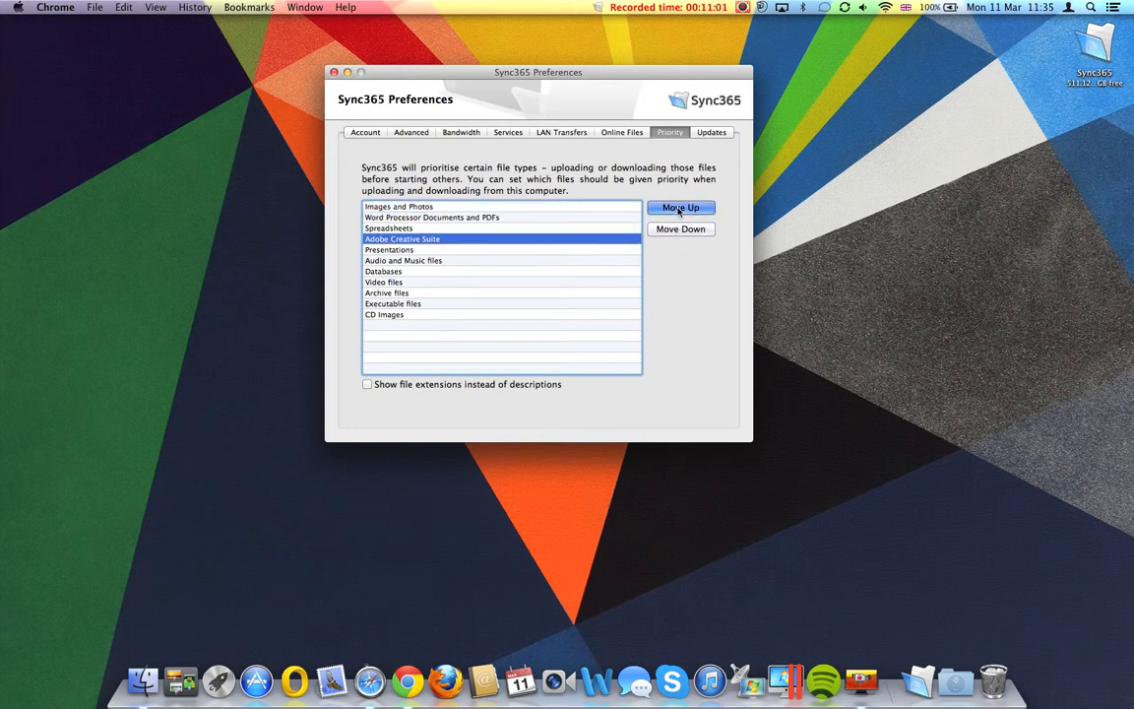
left_click(679, 209)
left_click(679, 209)
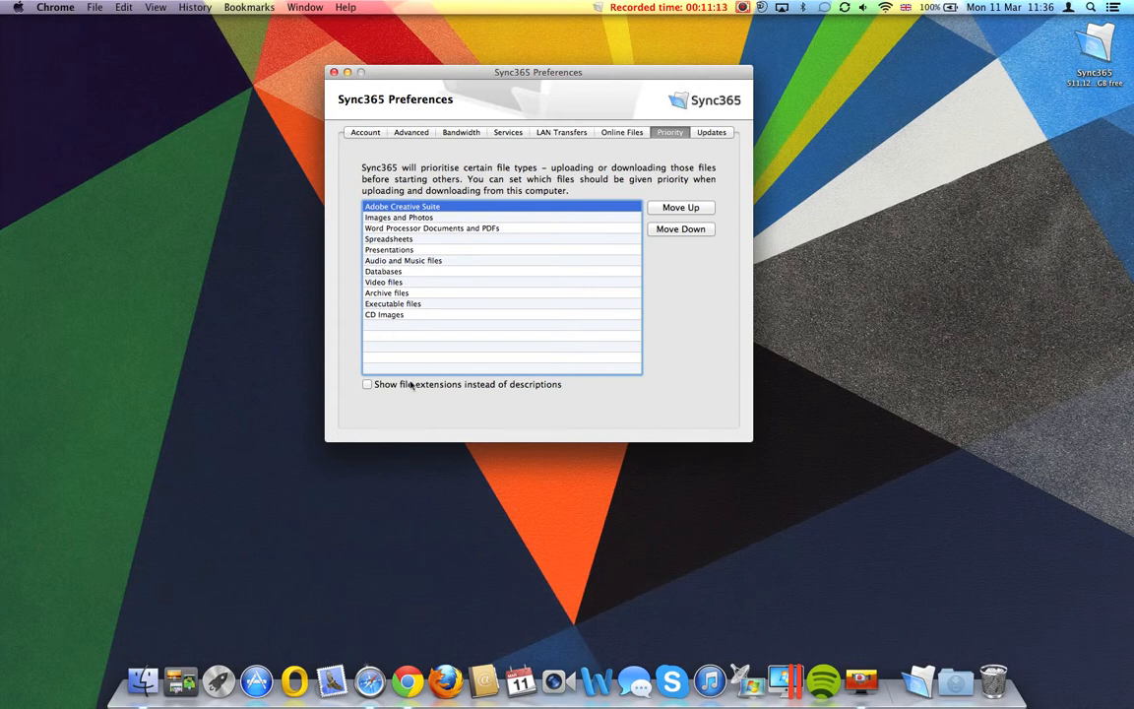
Check for Sync365 software updates in the preferences, dismiss the update notice and close the preferences
left_click(715, 137)
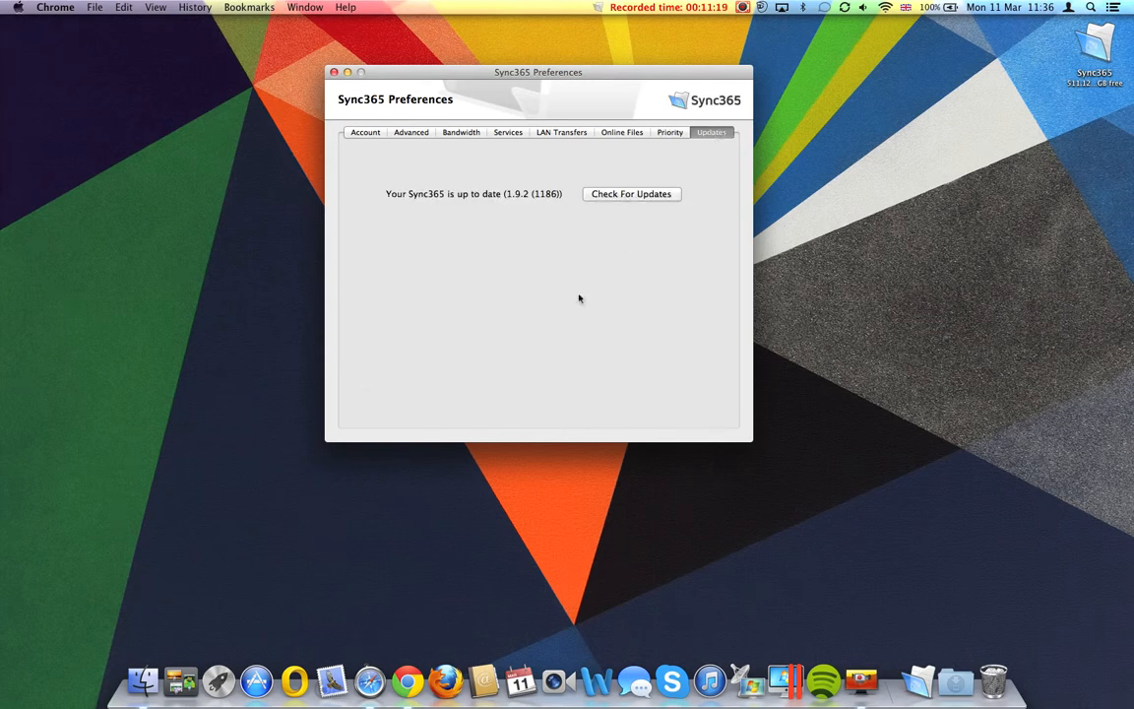
left_click(644, 195)
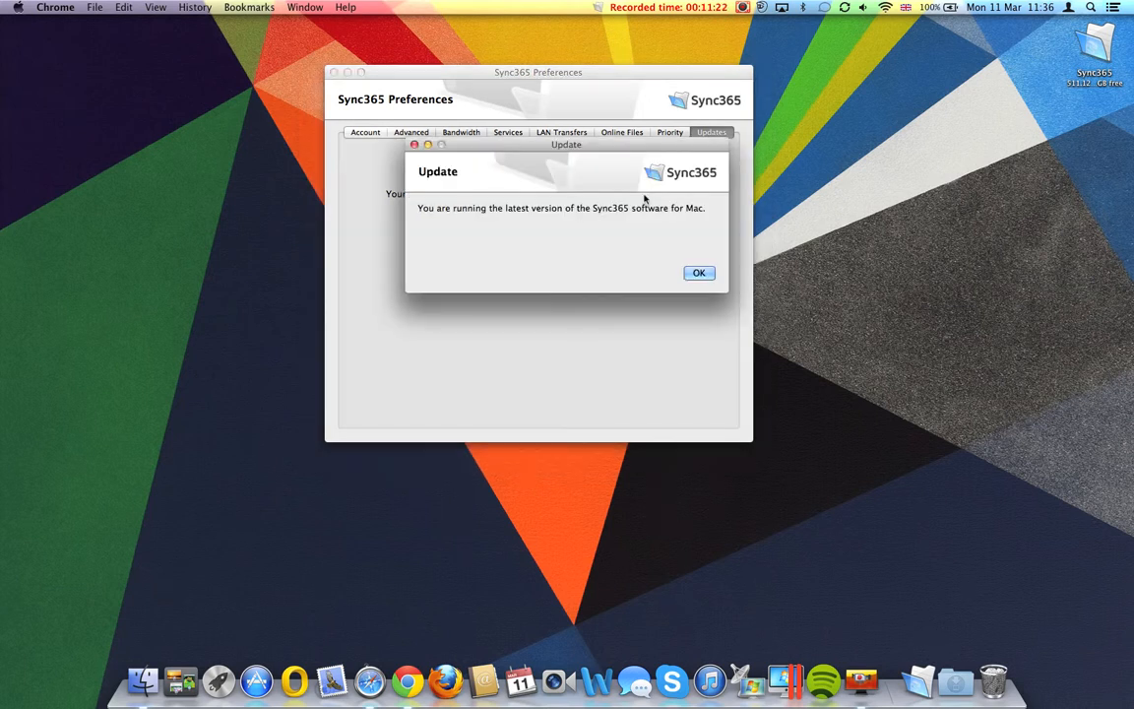
left_click(697, 272)
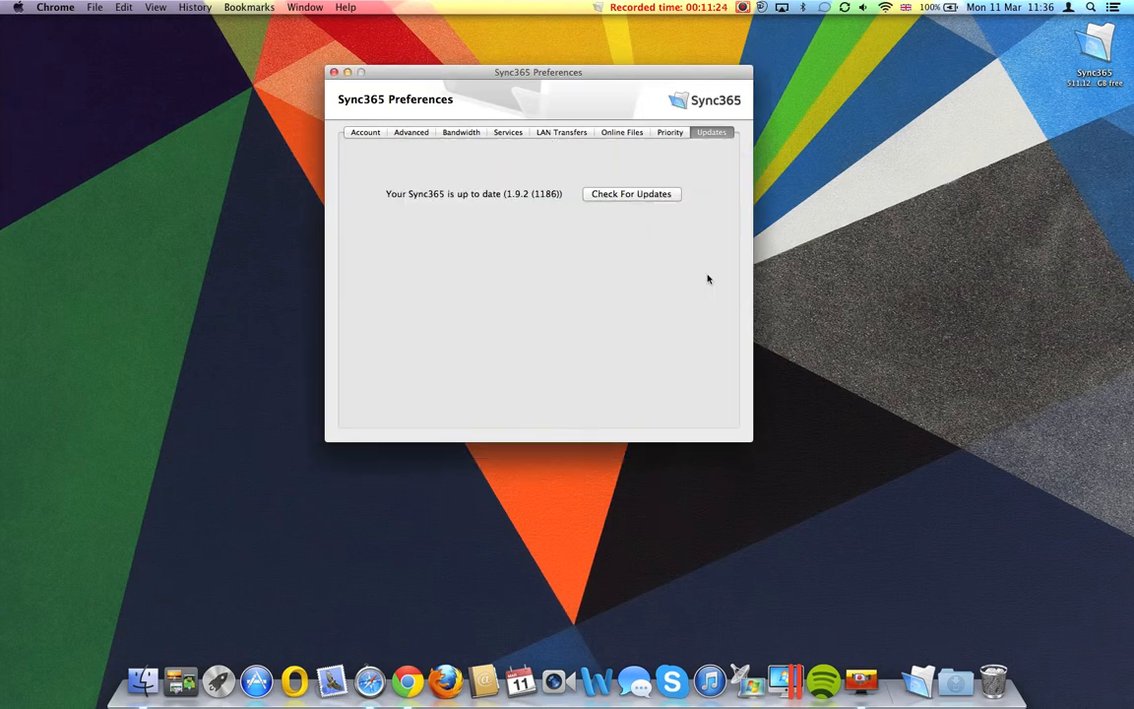
left_click(334, 72)
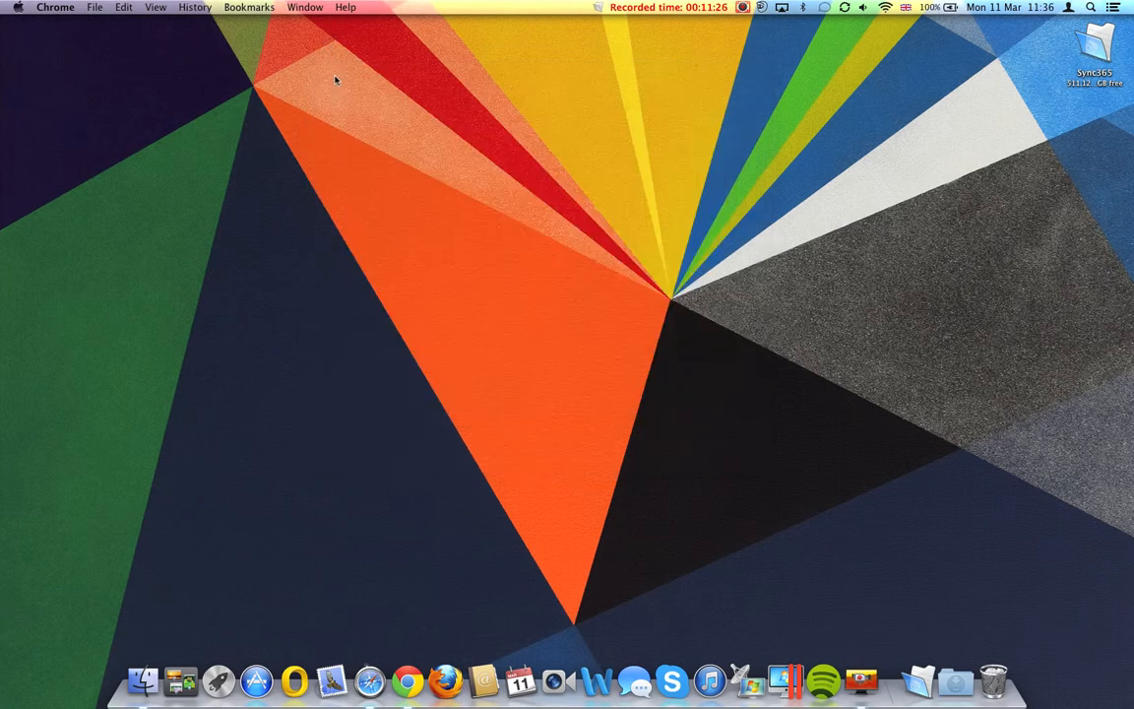
View the About Sync365 information for the installed version and close it
left_click(598, 7)
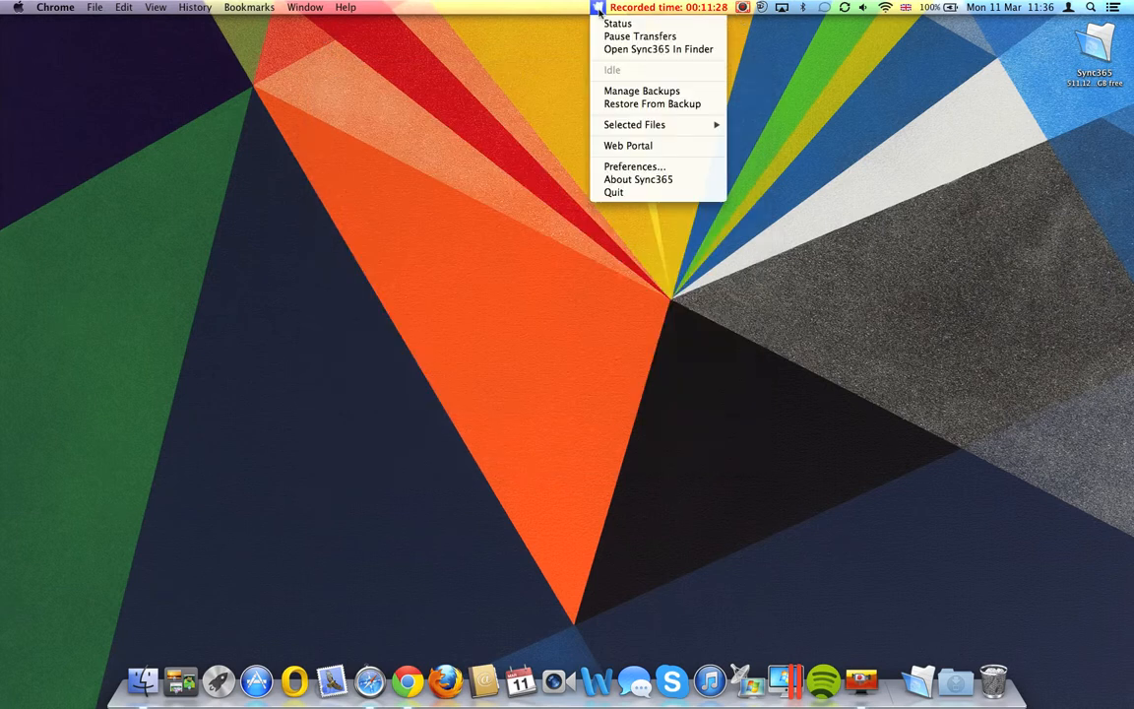
left_click(630, 179)
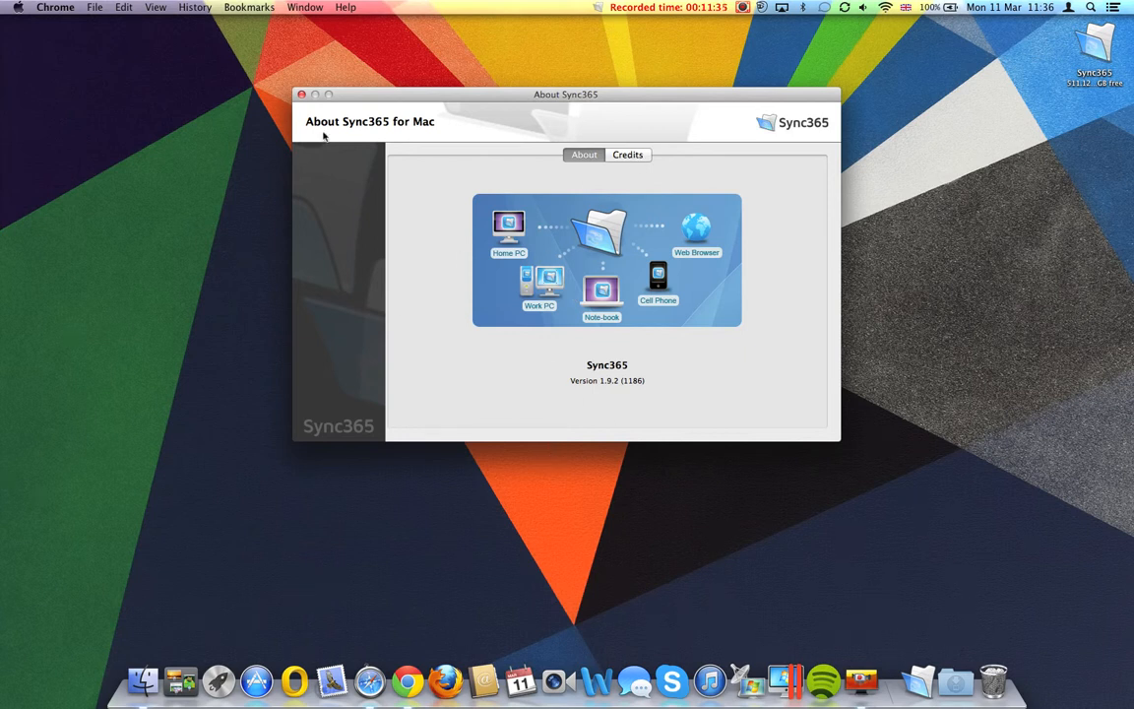
left_click(301, 95)
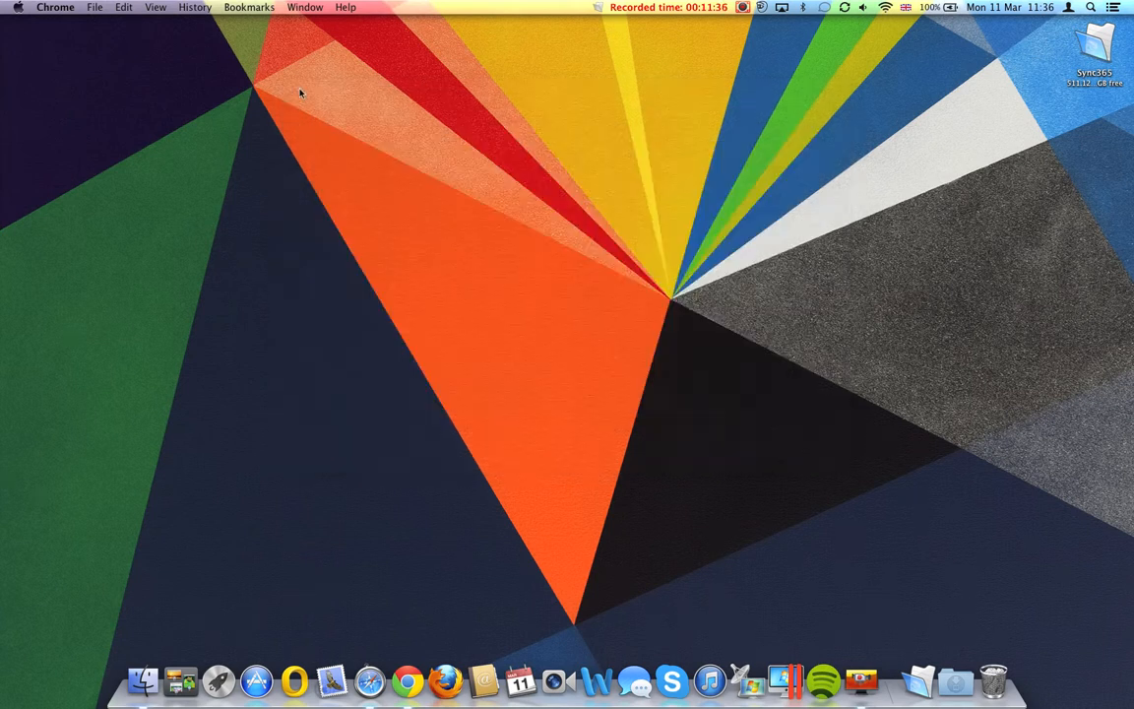
left_click(598, 7)
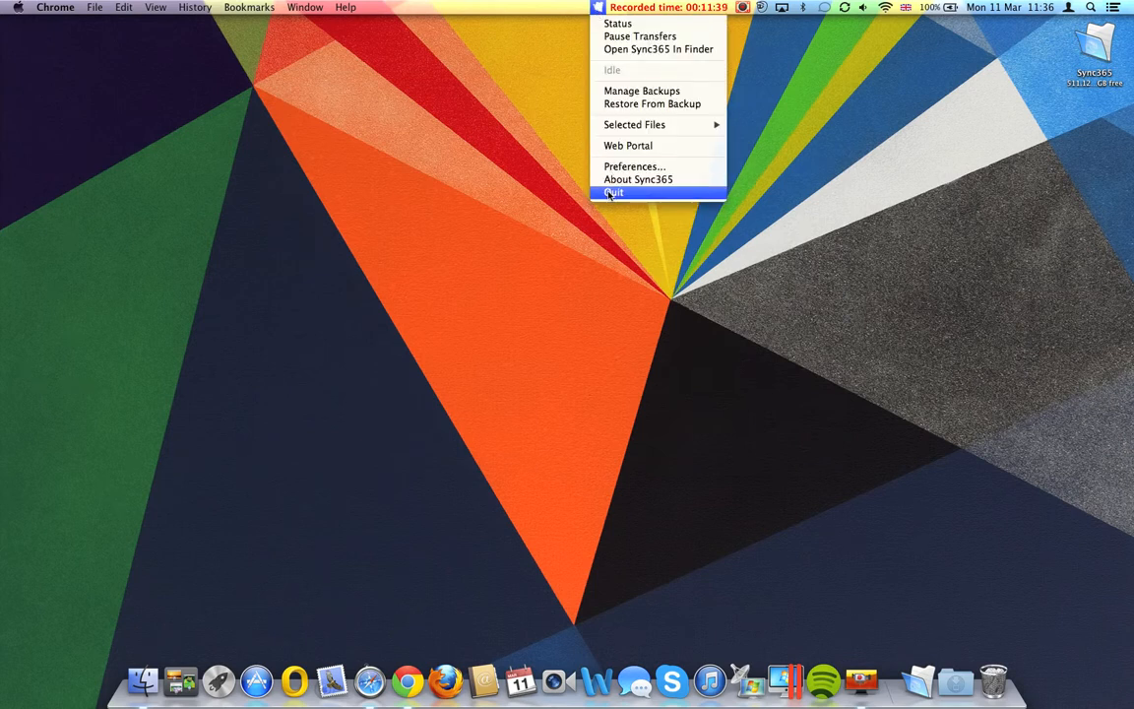
left_click(629, 314)
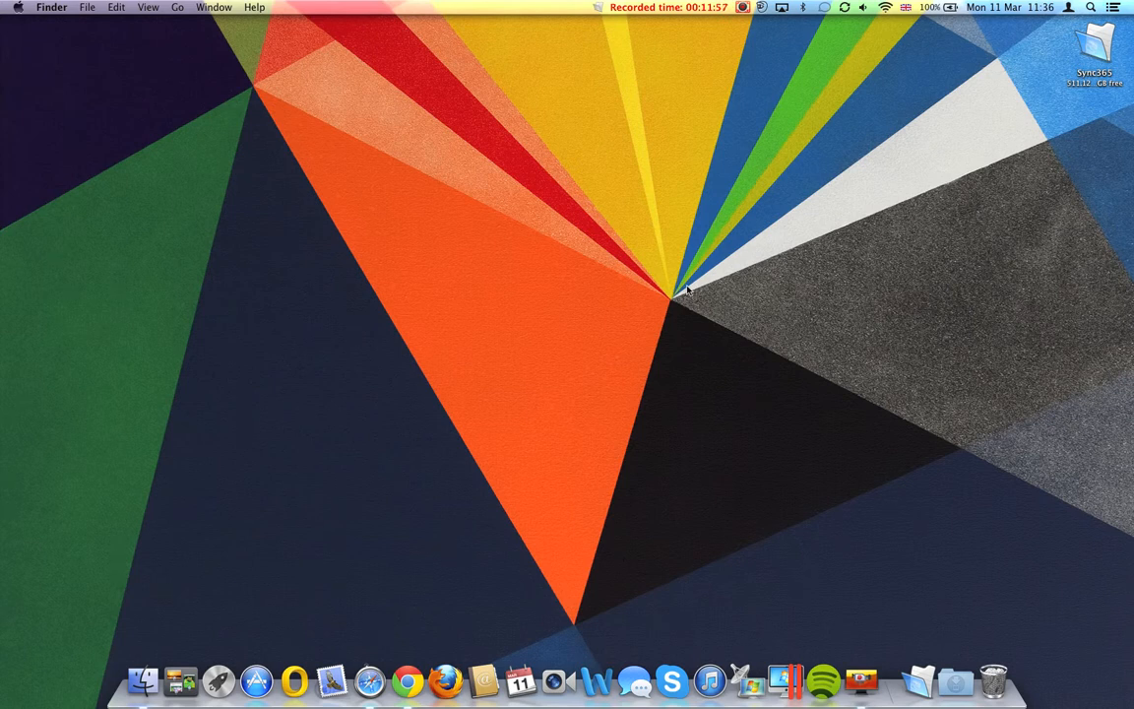
left_click(742, 7)
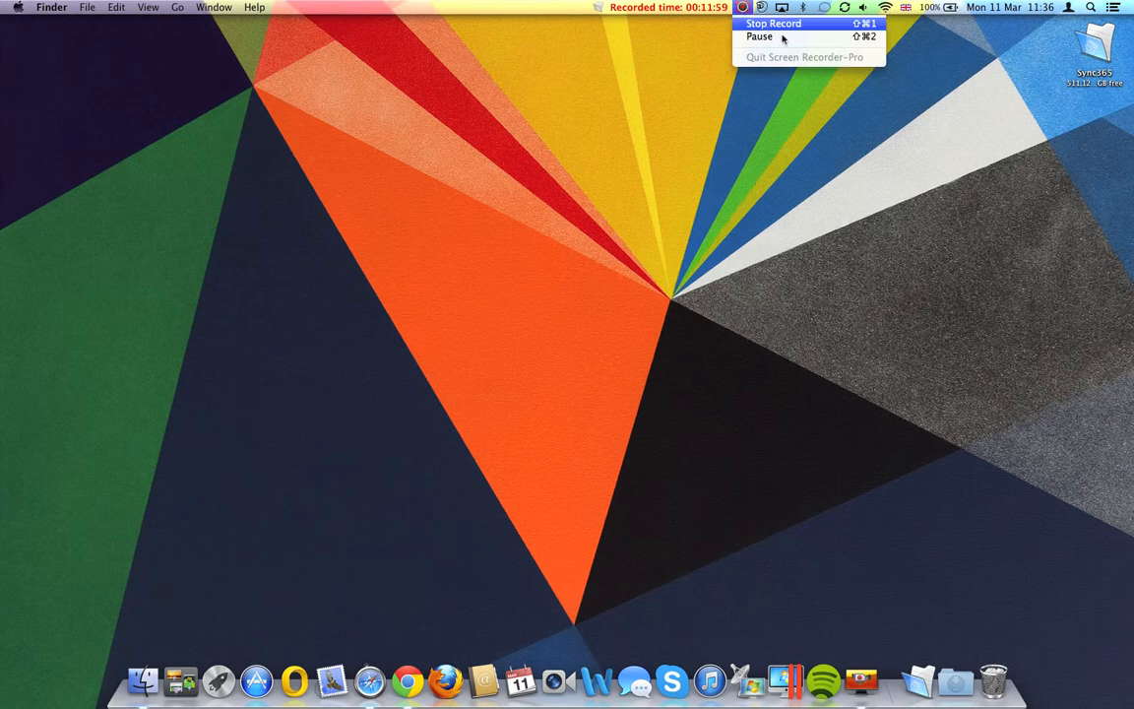